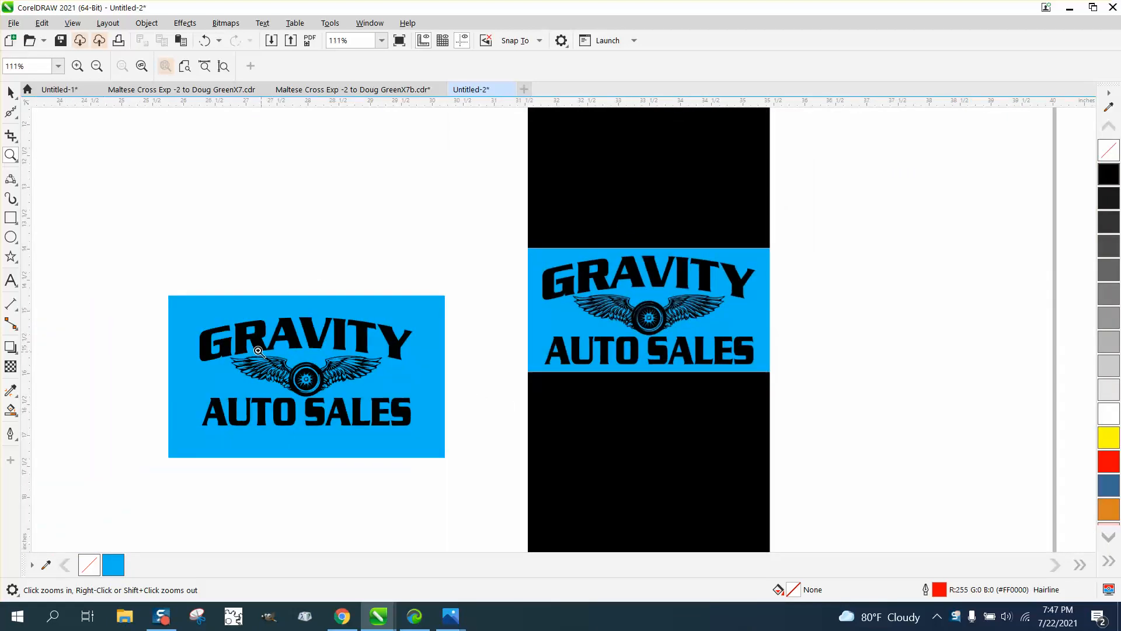
Step: Zoom in on the blue logo artwork to inspect the gap between two letters
left_click_drag(228, 335, 485, 437)
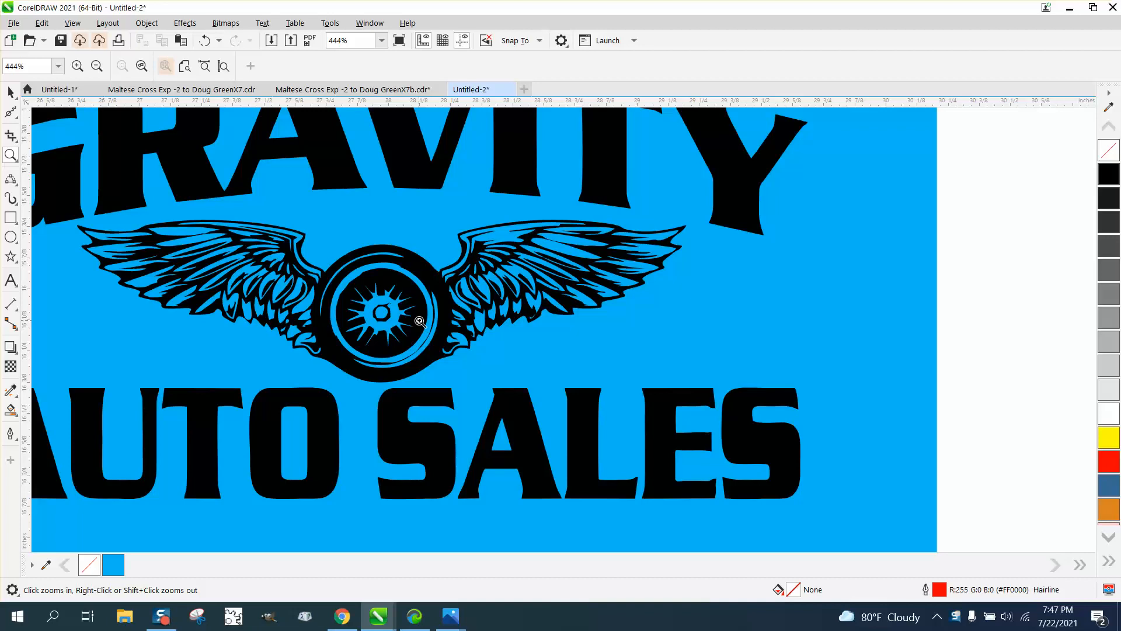
scroll(420, 321, "down", 1)
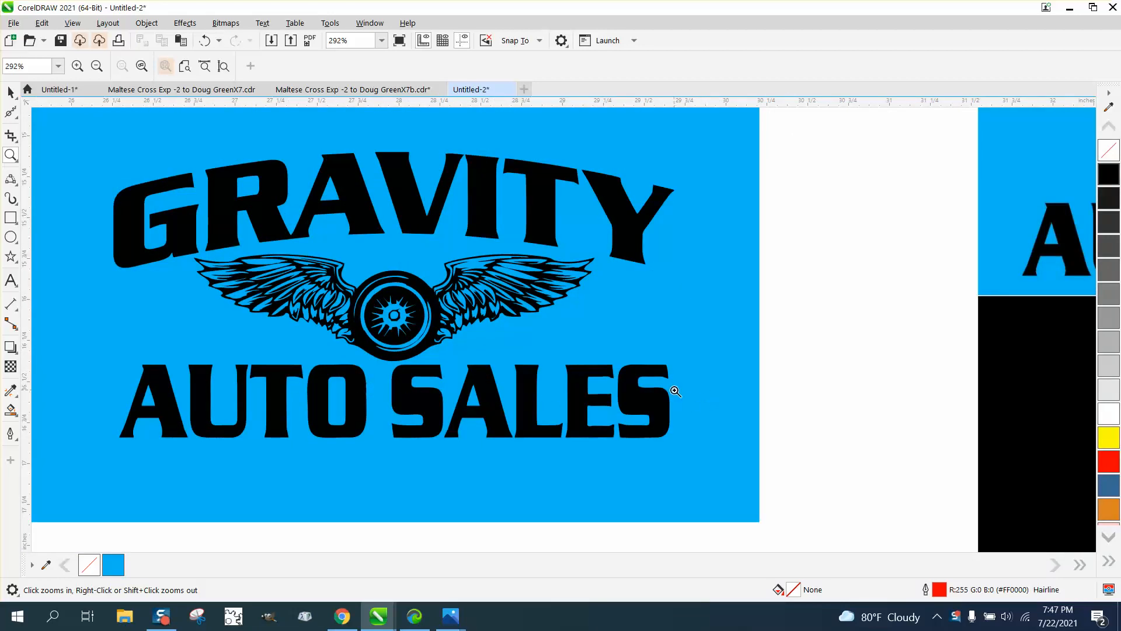
left_click_drag(594, 357, 632, 390)
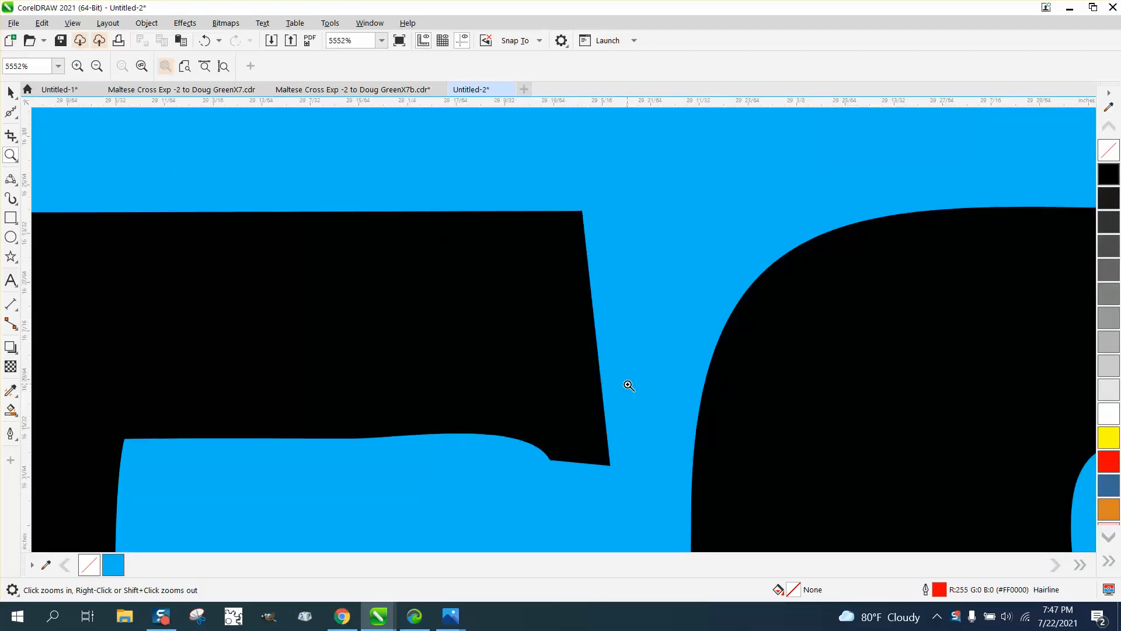
scroll(629, 386, "down", 6)
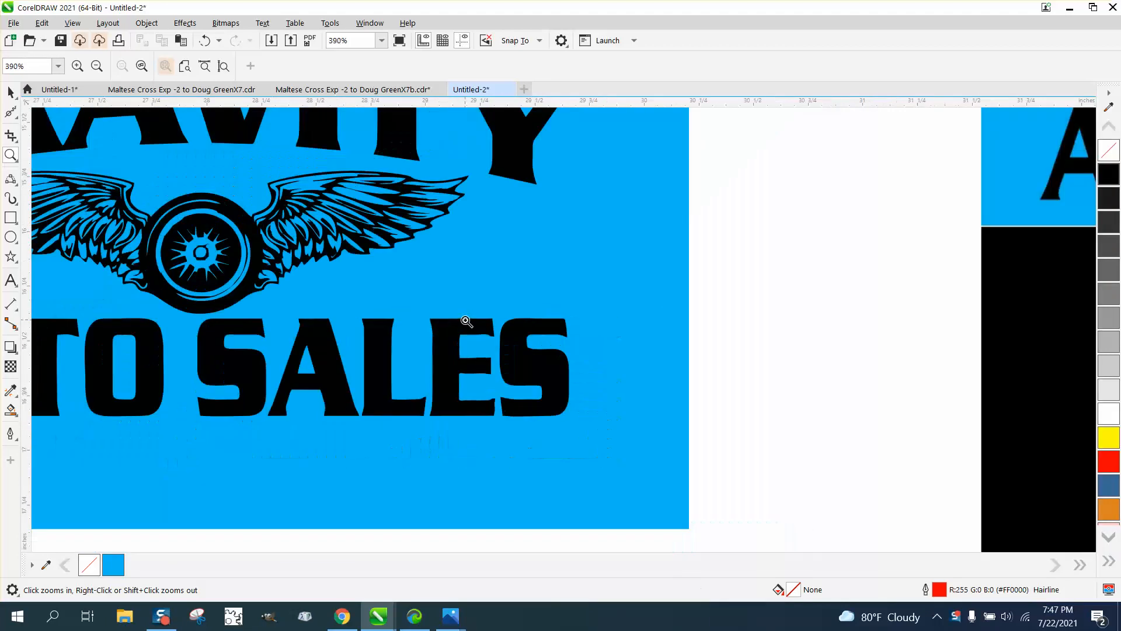
scroll(466, 321, "down", 2)
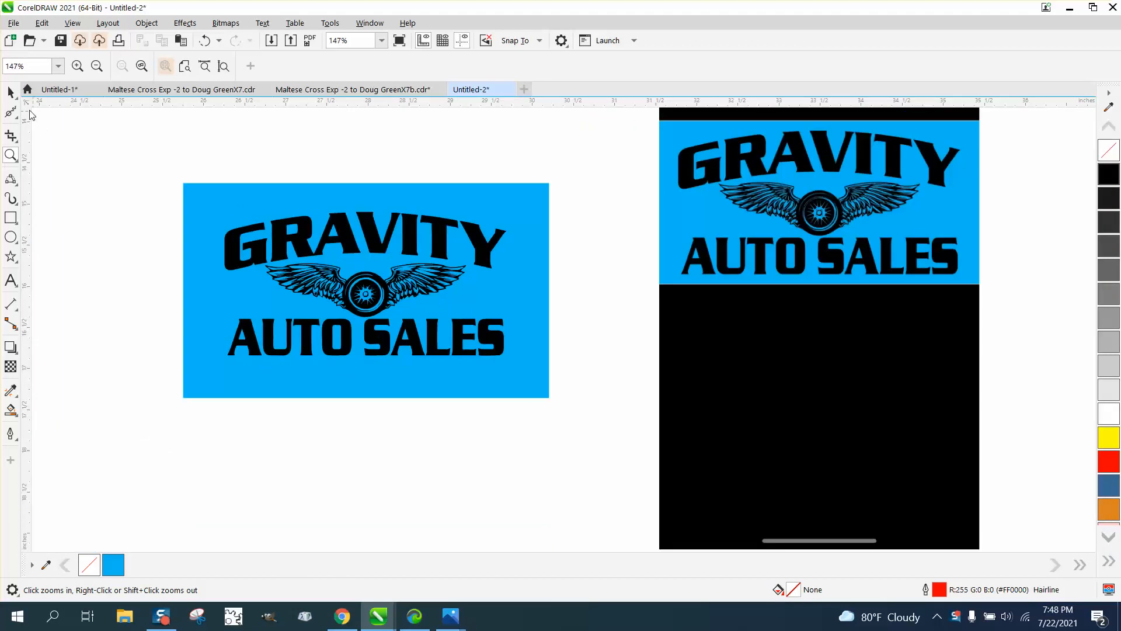
left_click(10, 92)
scroll(289, 225, "down", 1)
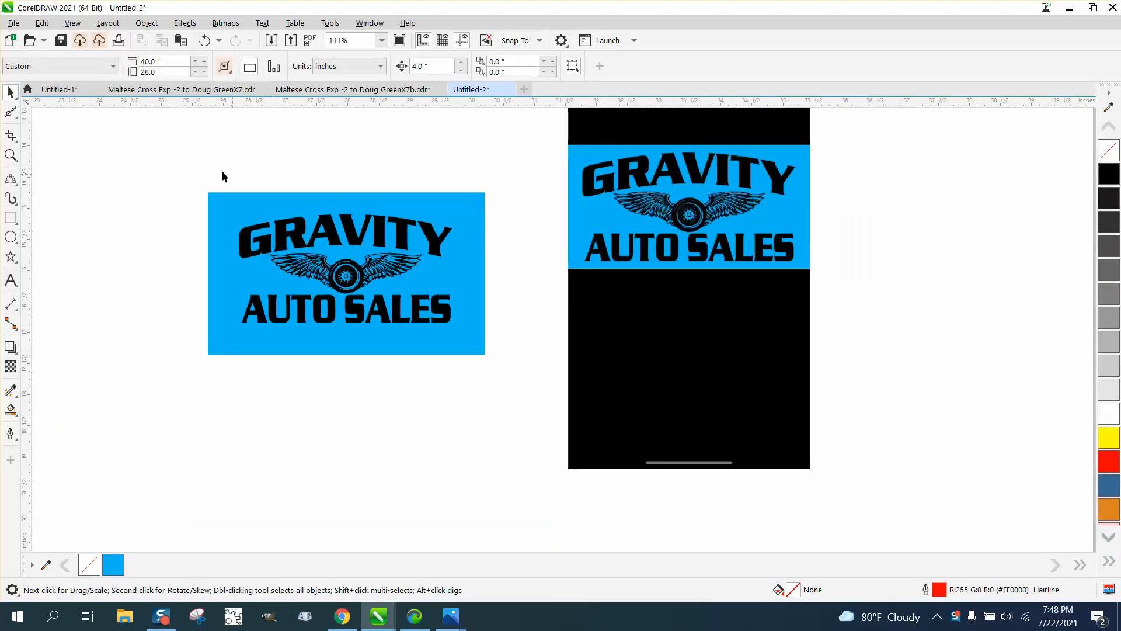
Step: Move the blue logo image far to the right and the phone screenshot to the left
left_click_drag(173, 173, 531, 396)
left_click_drag(387, 276, 1020, 273)
left_click_drag(677, 254, 280, 330)
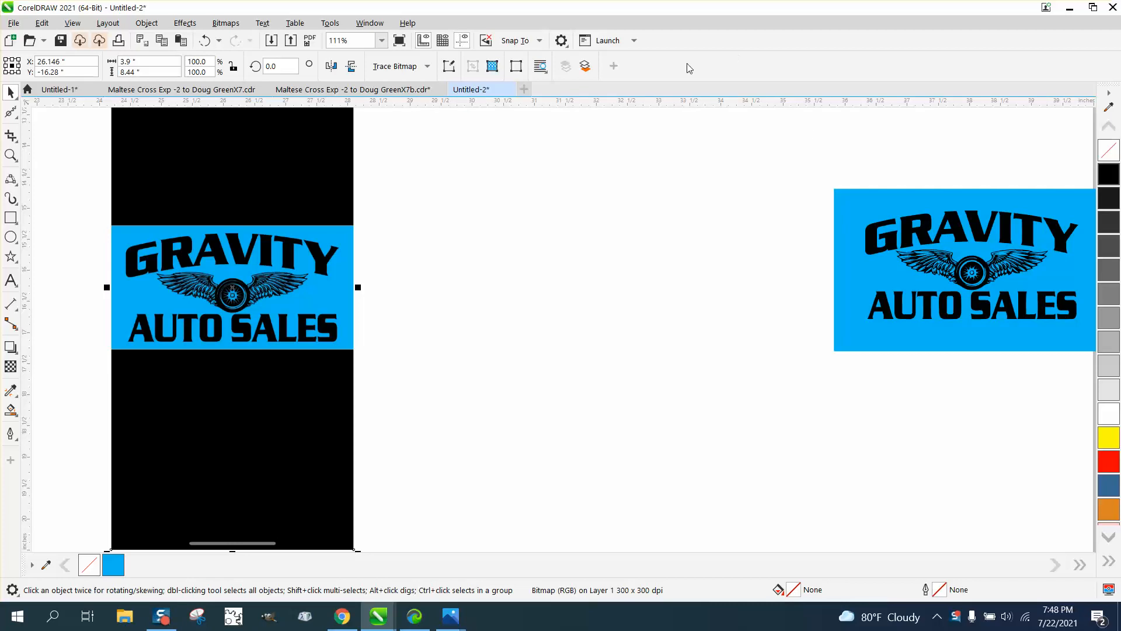
Step: Nudge the phone screenshot 4 inches right and place a duplicate 4 inches to its left
left_click(477, 151)
left_click(314, 229)
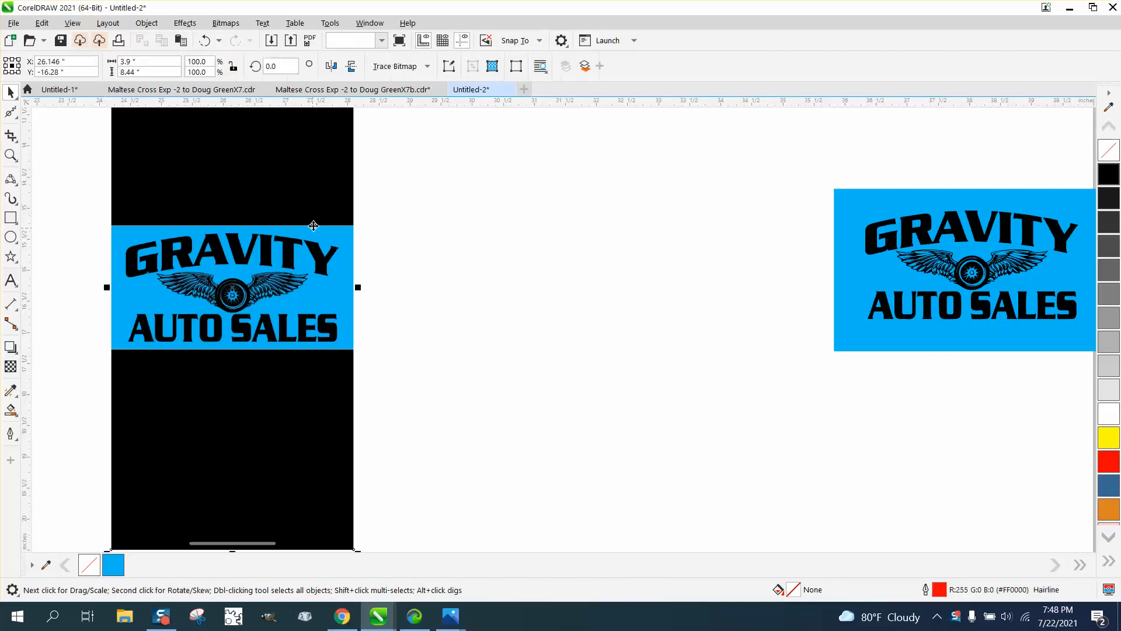
key("Right")
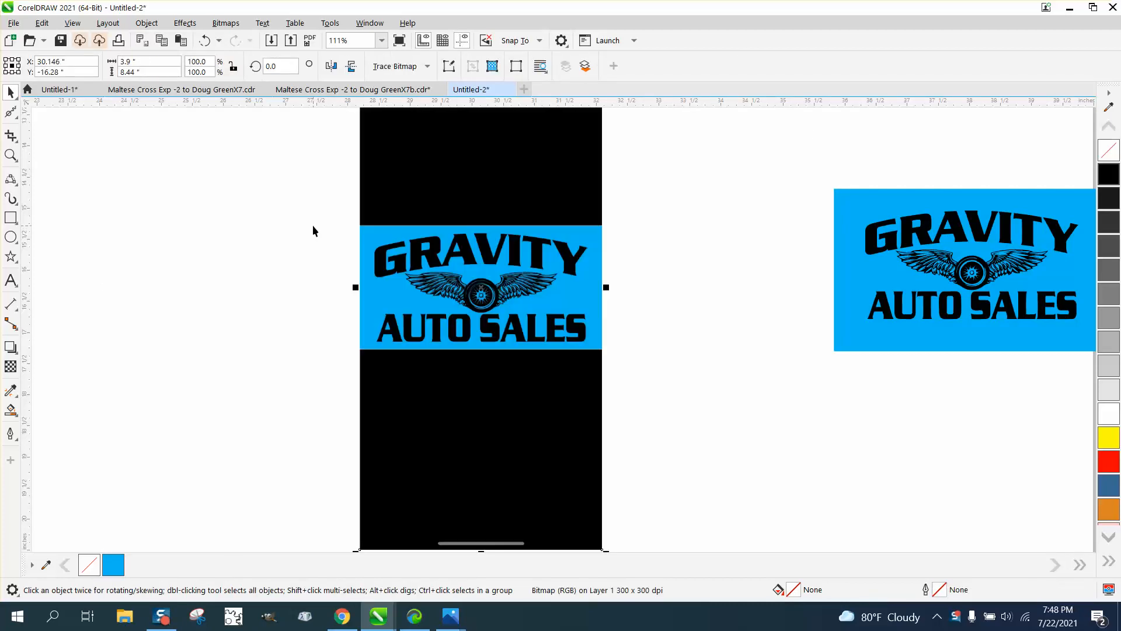
key("plus")
key("Left")
key("Left")
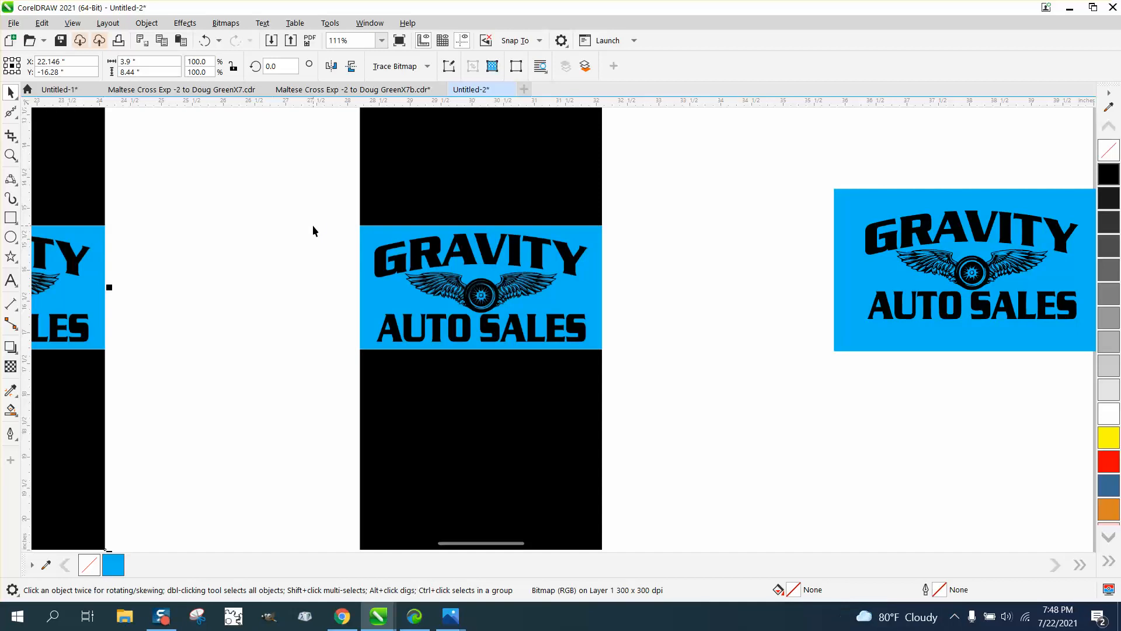
left_click(441, 194)
Step: Crop the middle phone screenshot to just its blue GRAVITY AUTO SALES band
left_click(13, 138)
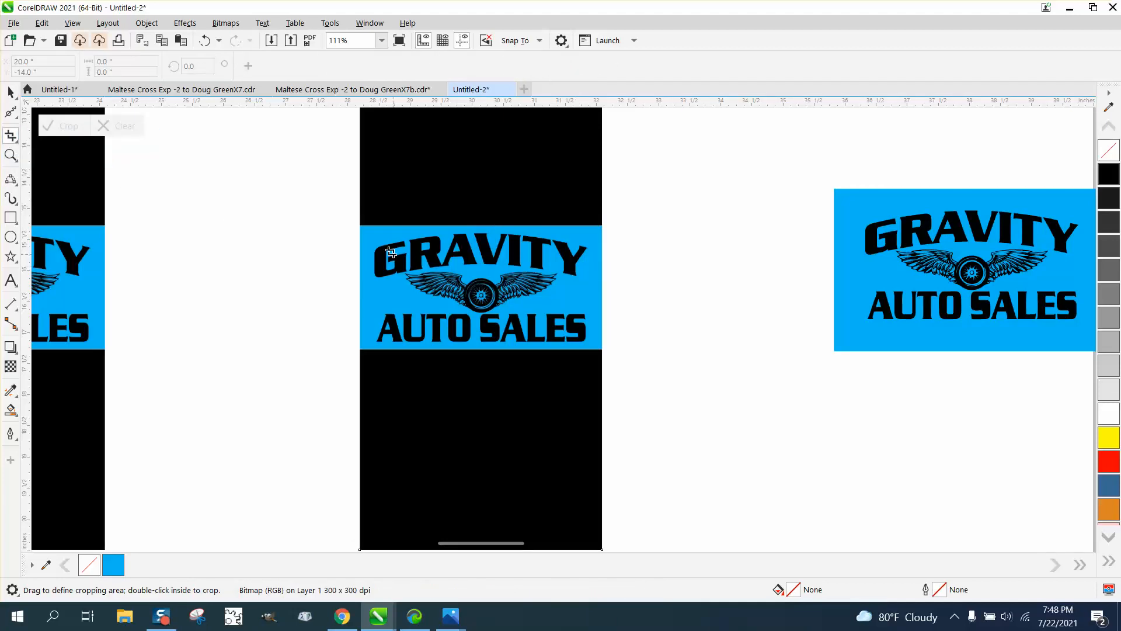
left_click_drag(366, 231, 593, 346)
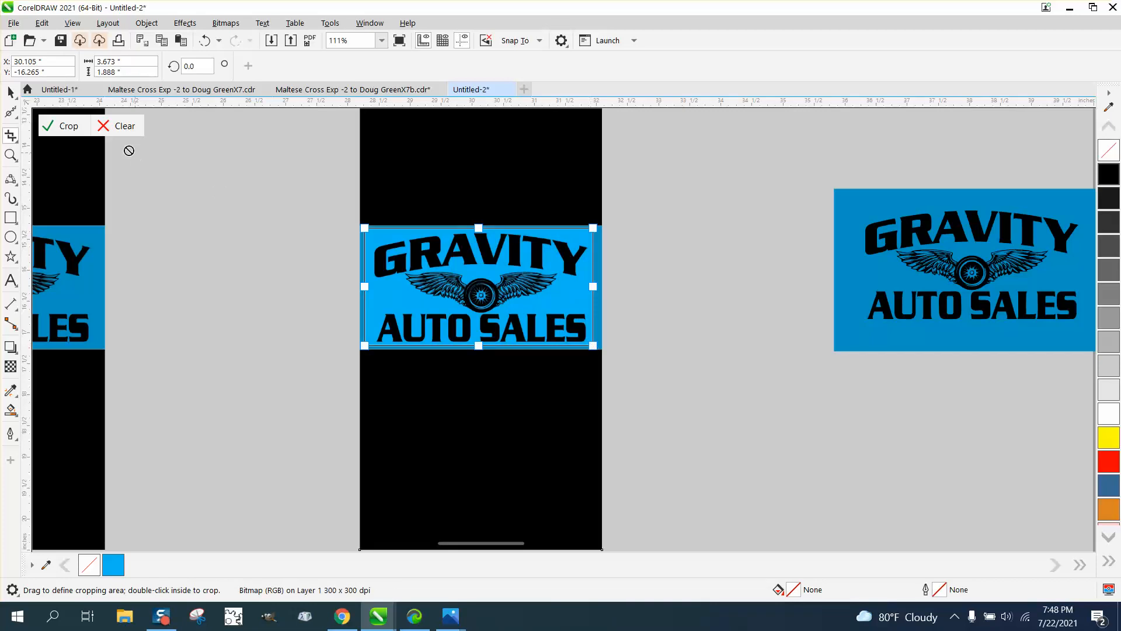
left_click(69, 130)
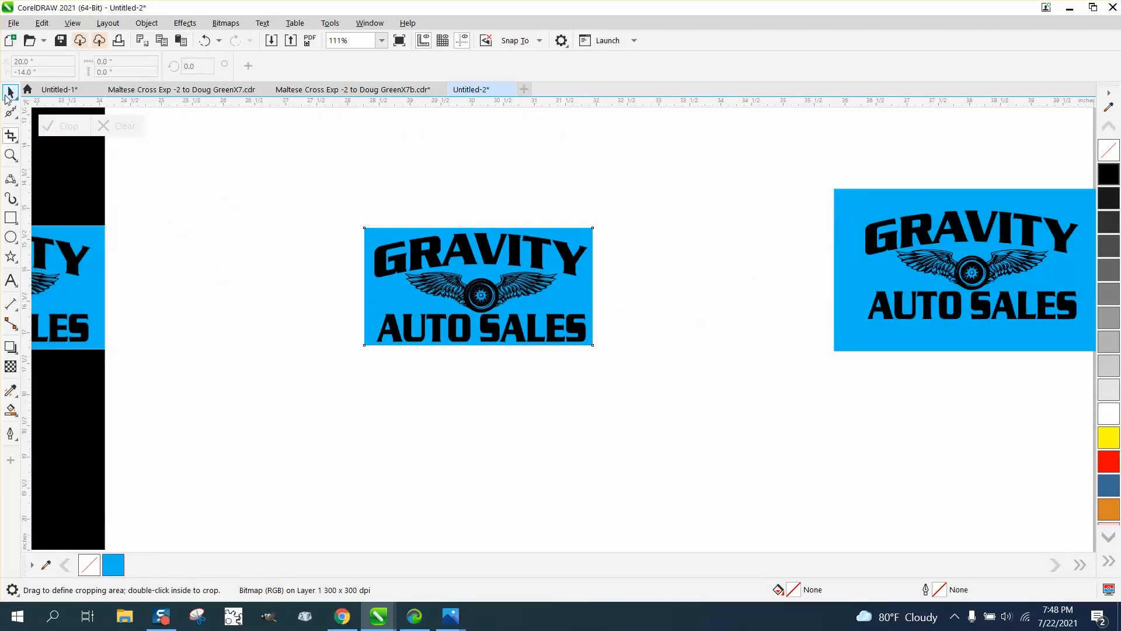
left_click(9, 93)
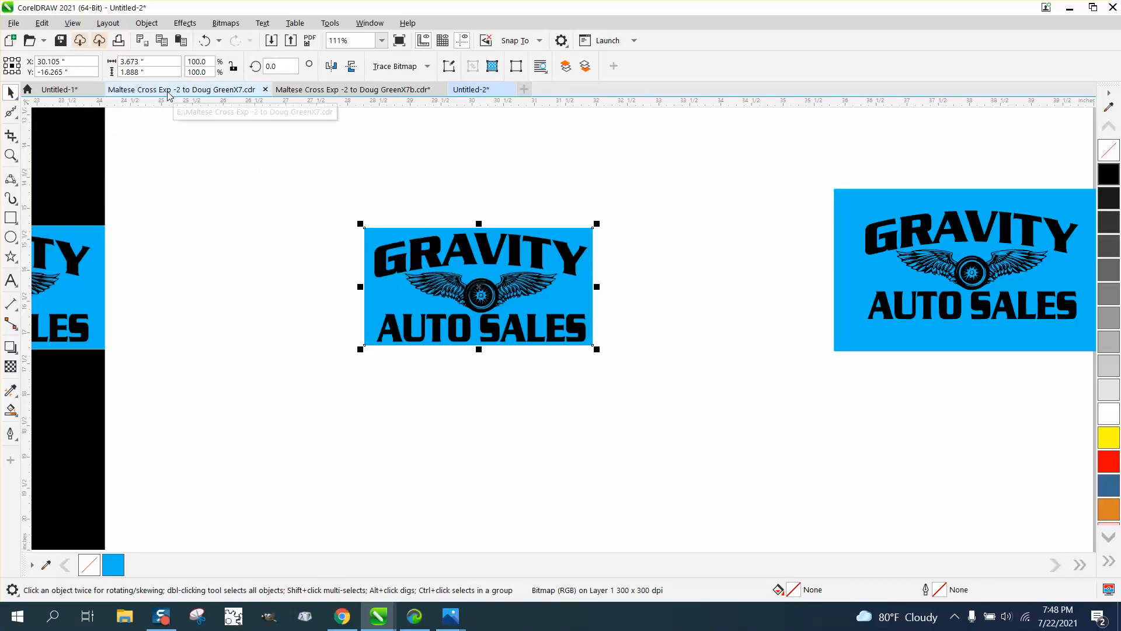
Step: Trace the cropped bitmap with Outline Trace Clipart, removing the blue background colour
left_click(141, 61)
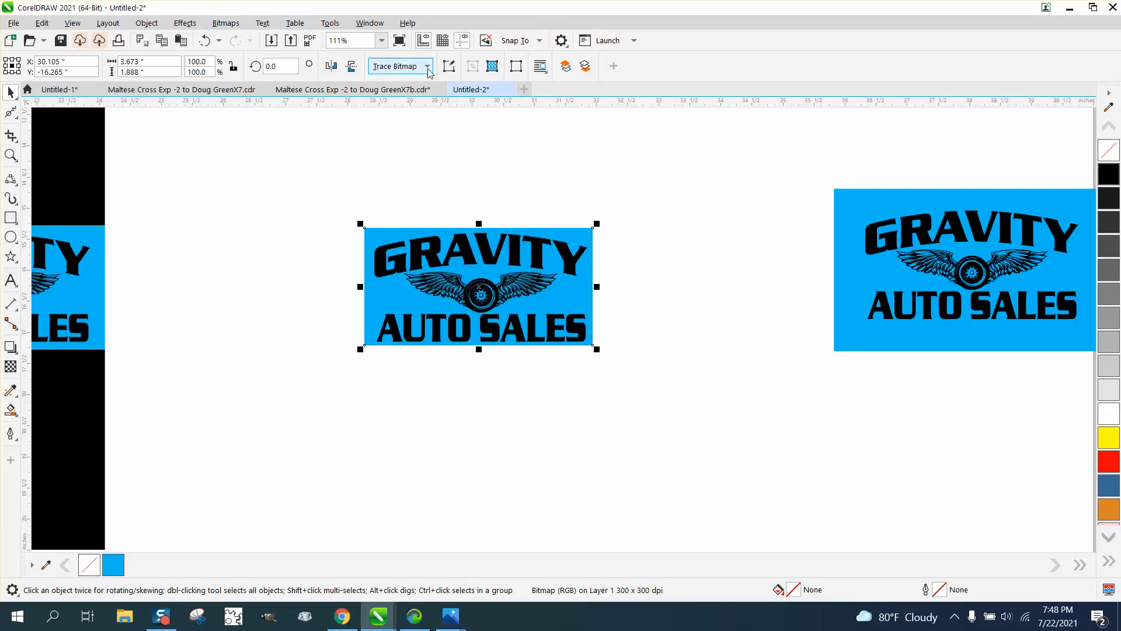
left_click(226, 23)
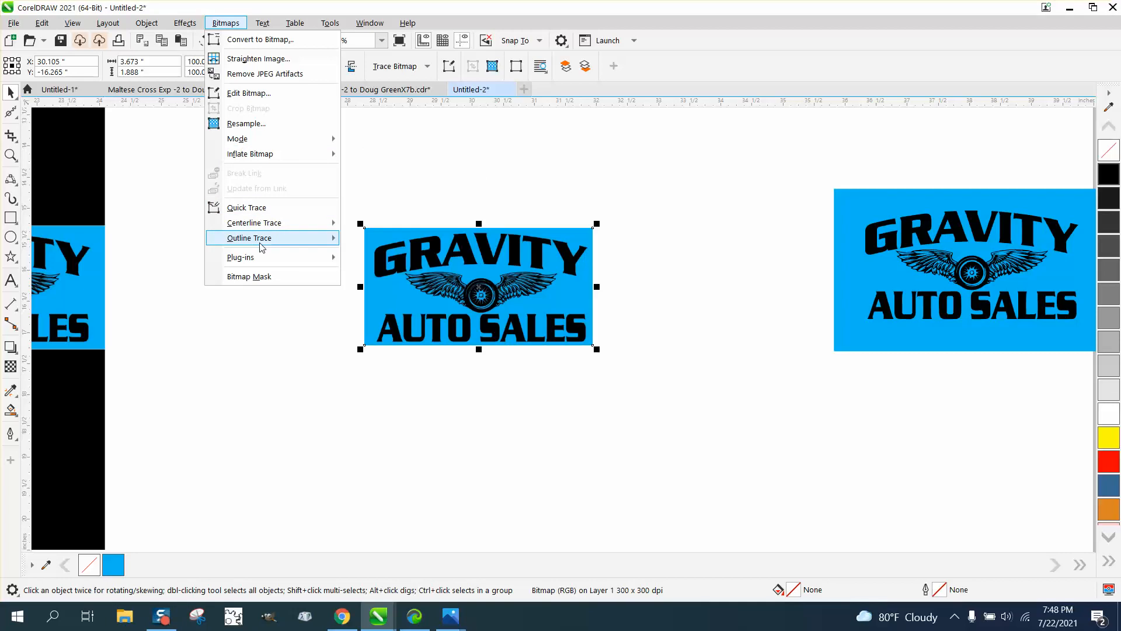
mouse_move(261, 240)
left_click(369, 286)
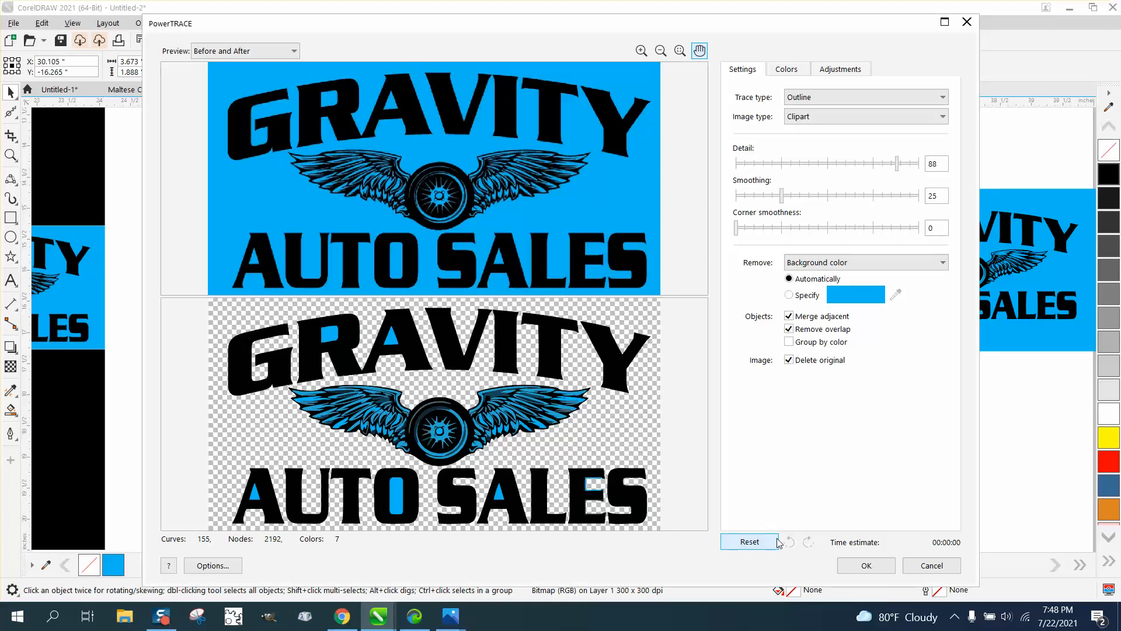
left_click(867, 565)
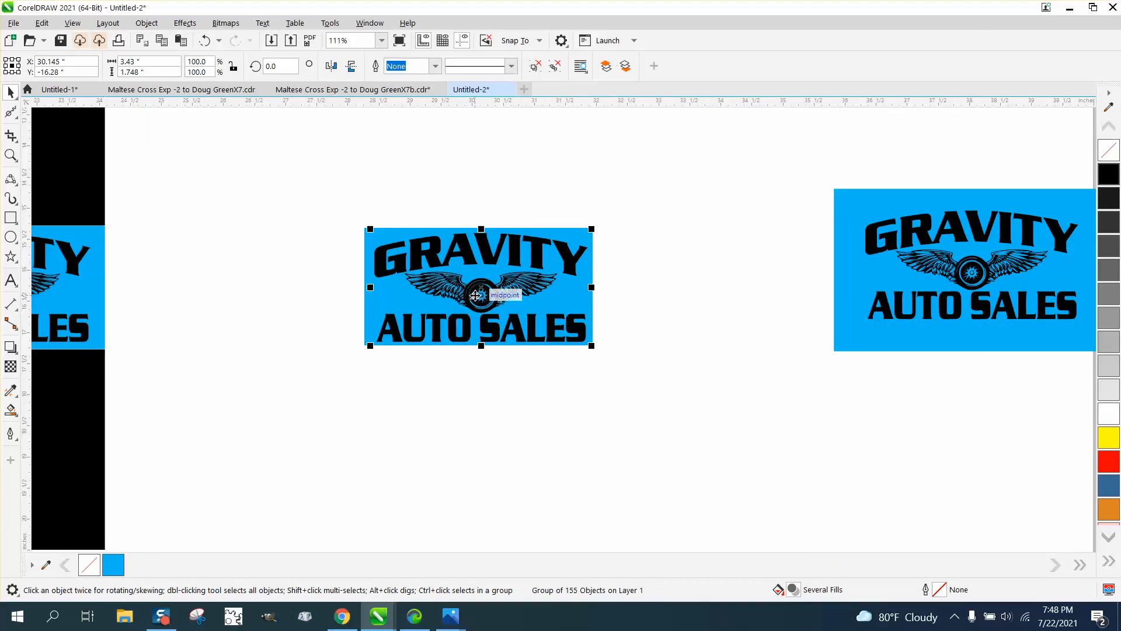
Step: Move the traced logo below the bitmap and Ungroup All into separate shapes
left_click_drag(480, 310, 477, 447)
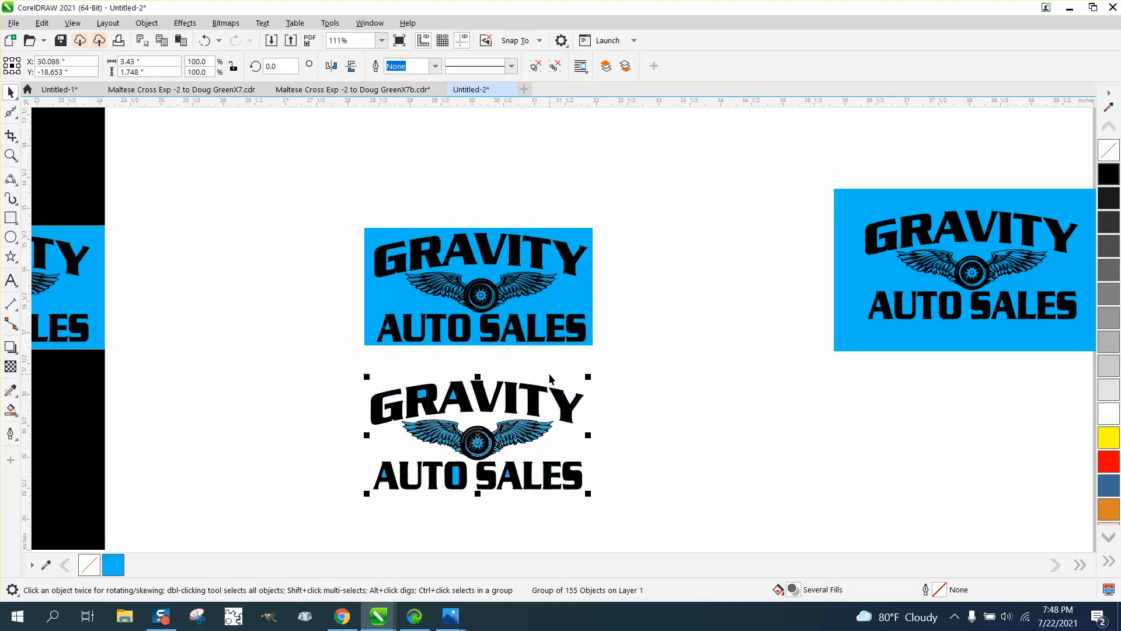
left_click(146, 23)
mouse_move(183, 253)
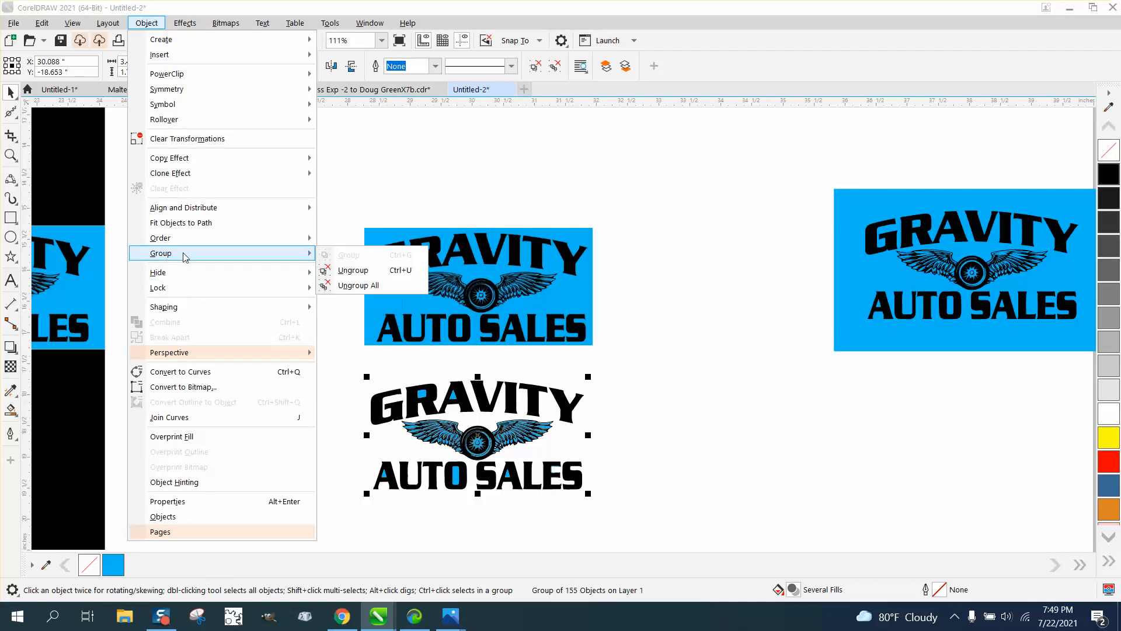
left_click(321, 268)
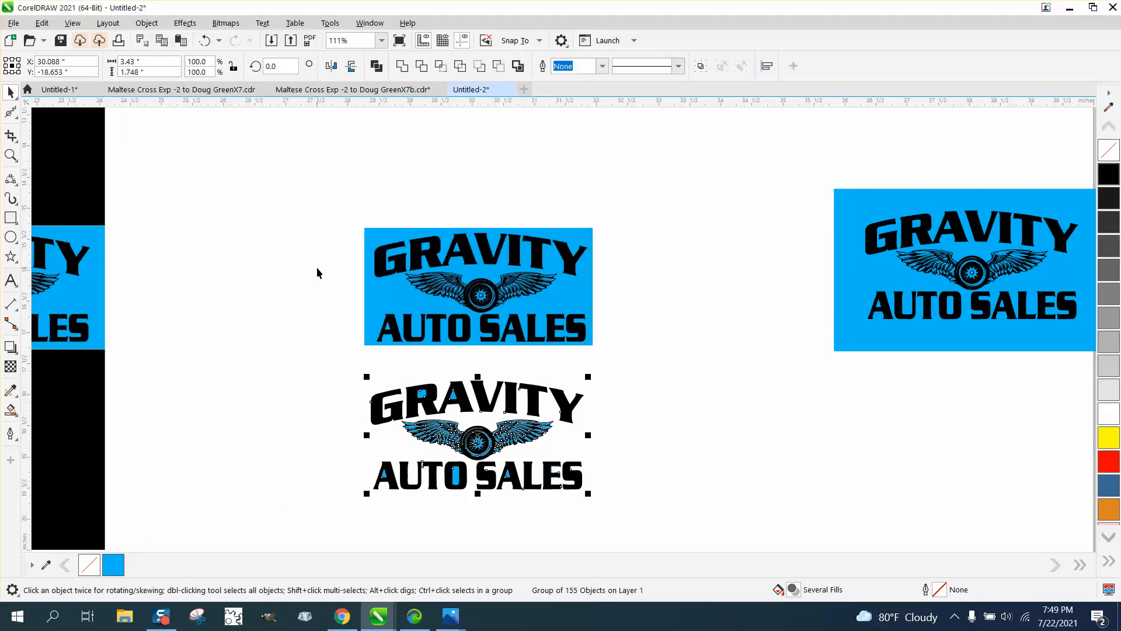
Step: Delete the blue patches inside the R, both A's and the O, plus leftover pieces in SALES
left_click(422, 395)
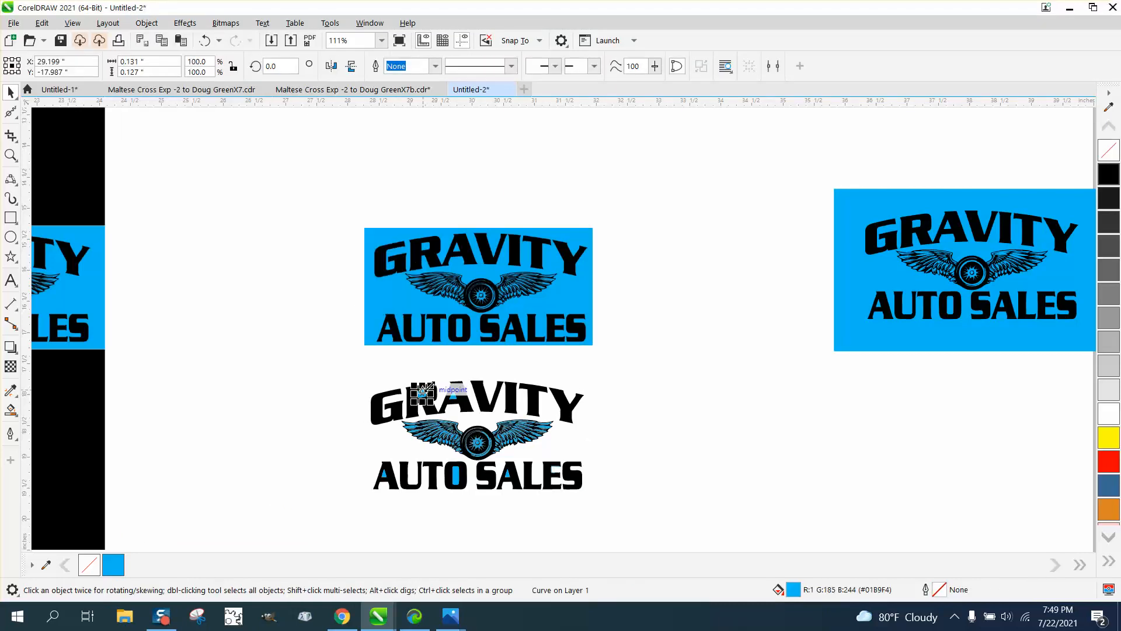
key("Delete")
left_click(461, 395)
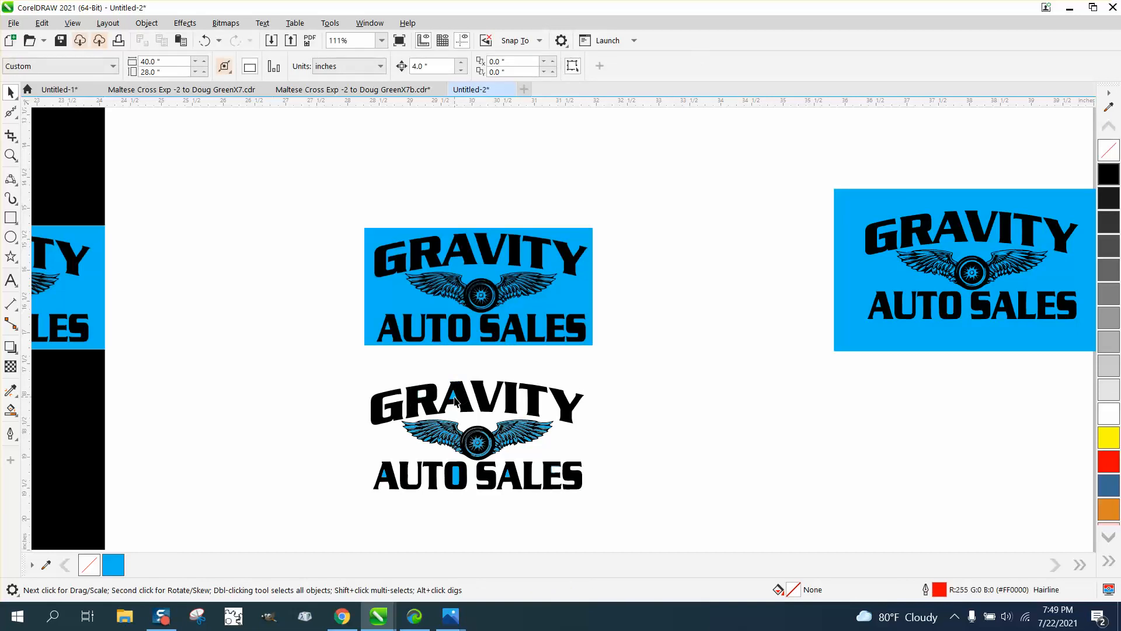
key("Delete")
left_click(460, 472)
key("Delete")
left_click(384, 475)
key("Delete")
left_click(492, 481)
key("Delete")
left_click(493, 461)
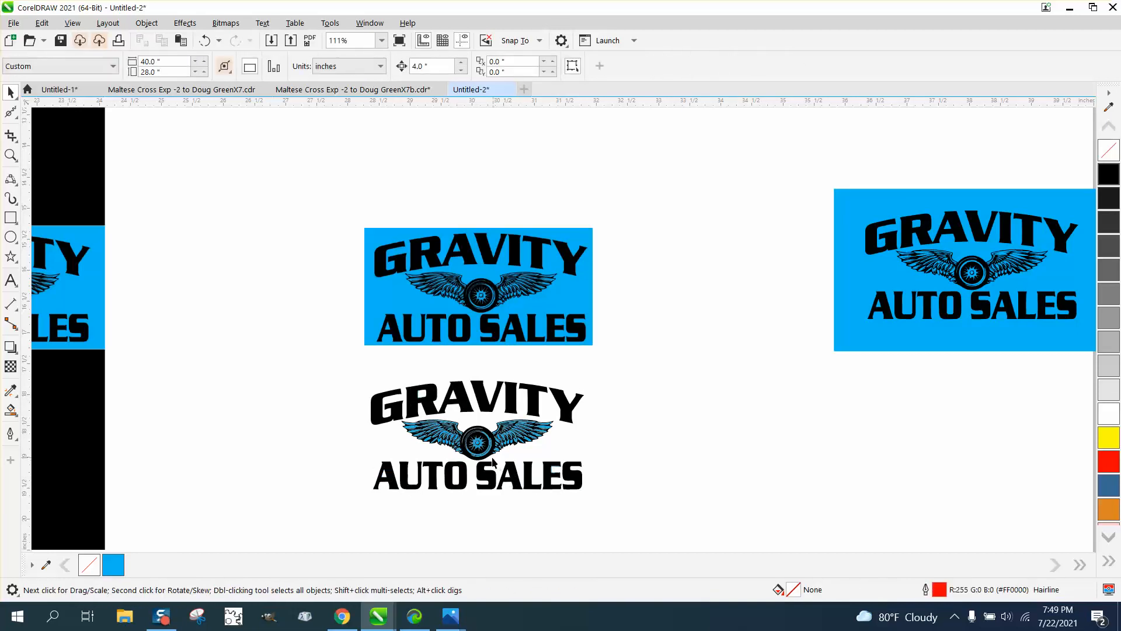
left_click(10, 155)
Step: Zoom in on RAV of GRAVITY and delete the stray blue sliver inside the R
left_click_drag(403, 392, 492, 418)
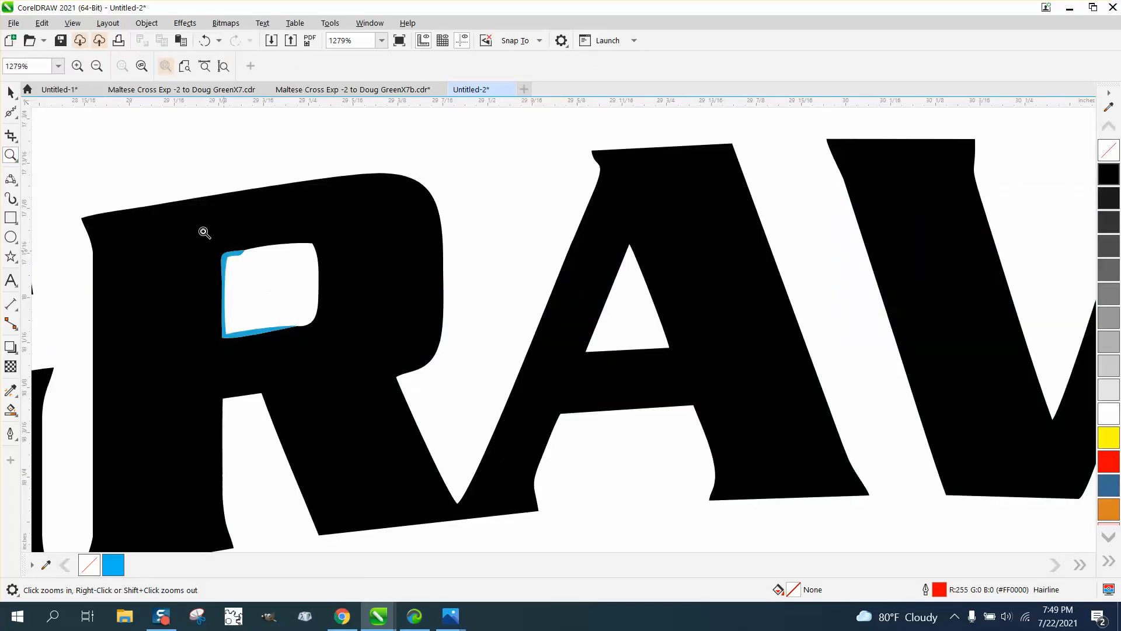
left_click(10, 92)
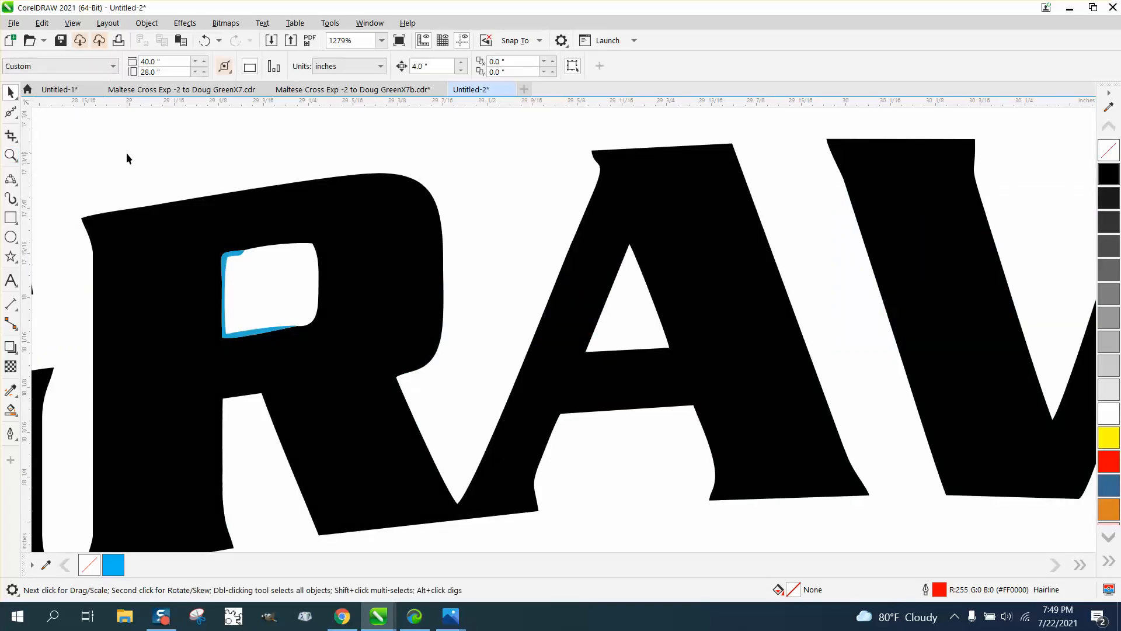
left_click(234, 254)
key("Delete")
Step: Zoom around the logo's edge and left wing feathers to check for other leftover fragments
scroll(236, 251, "down", 1)
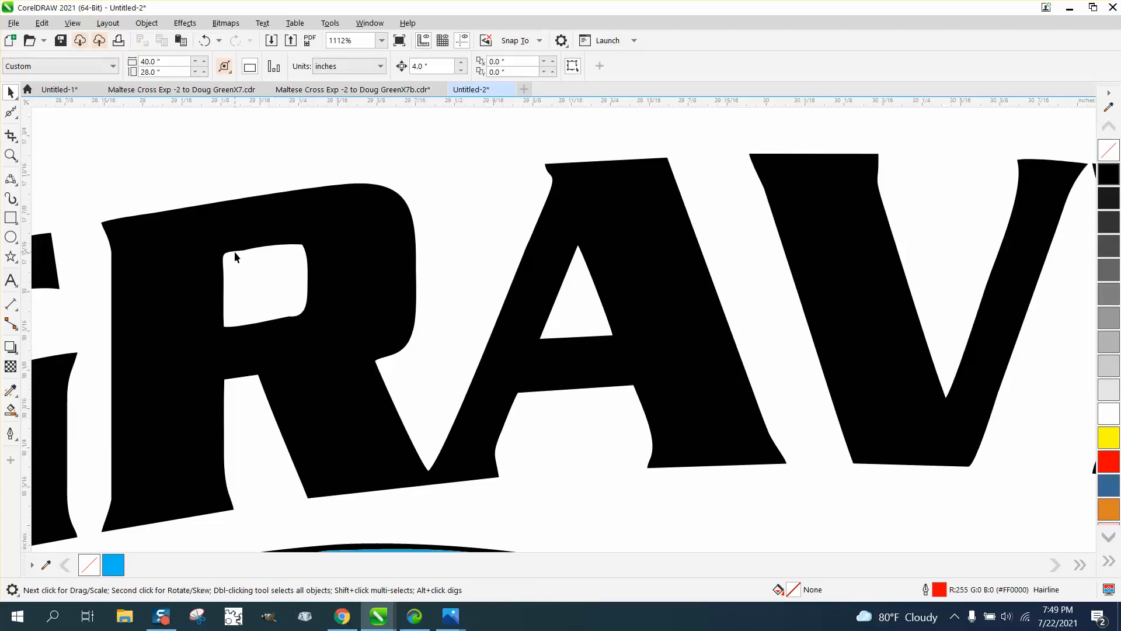
scroll(278, 299, "down", 1)
scroll(429, 300, "down", 1)
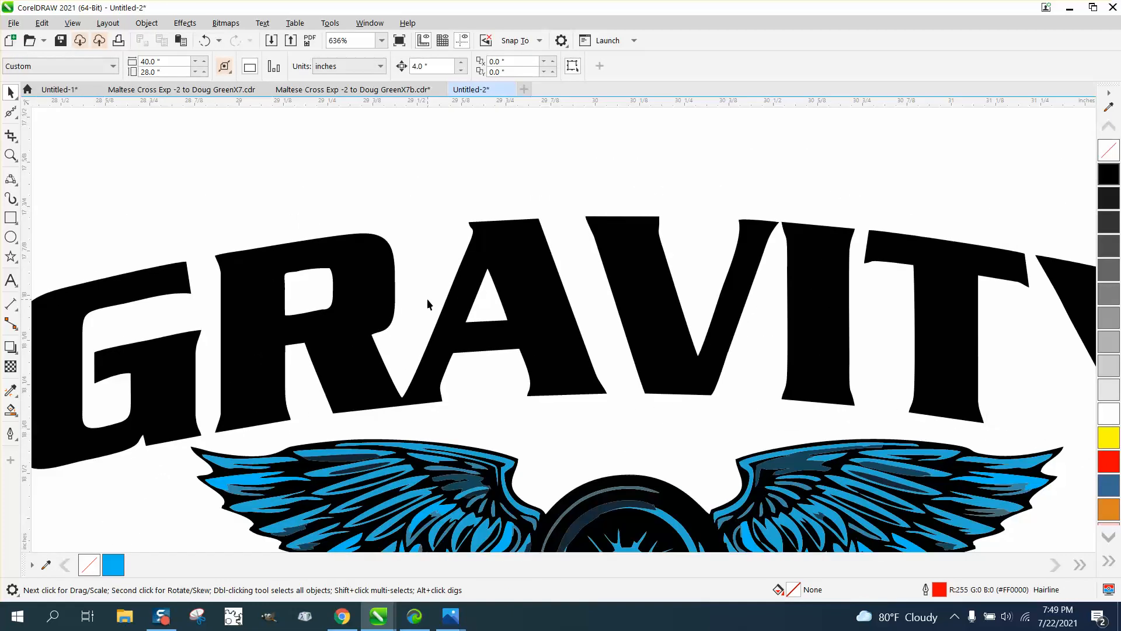
scroll(427, 300, "down", 1)
scroll(332, 257, "down", 1)
scroll(332, 258, "down", 2)
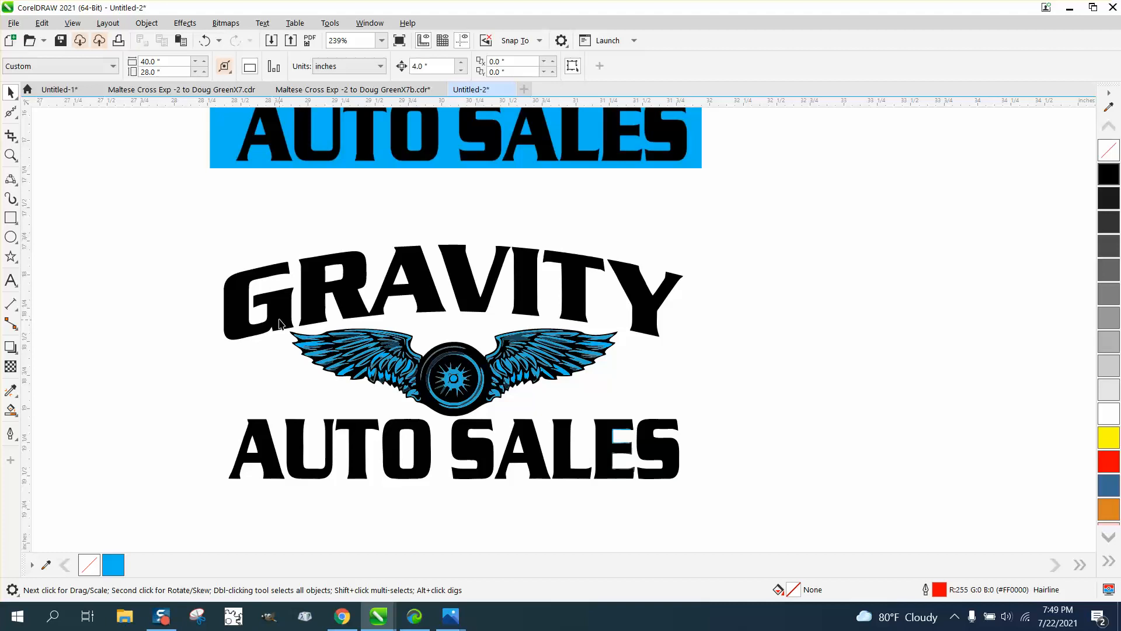
left_click(10, 155)
left_click_drag(318, 331, 300, 325)
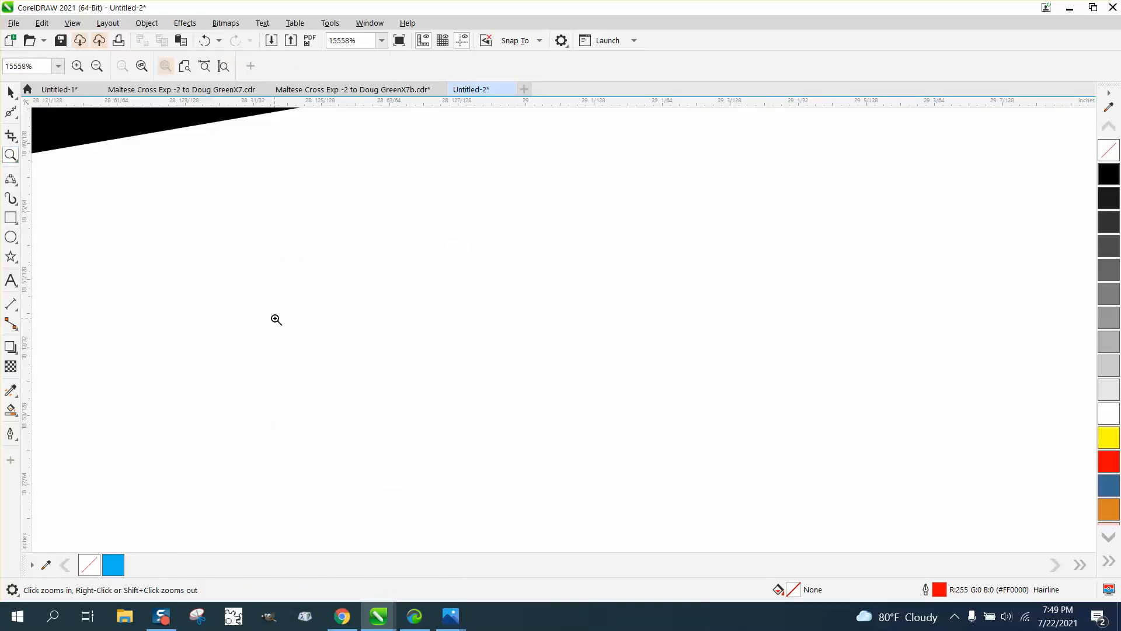
scroll(315, 315, "down", 2)
scroll(375, 321, "down", 5)
left_click_drag(281, 368, 620, 525)
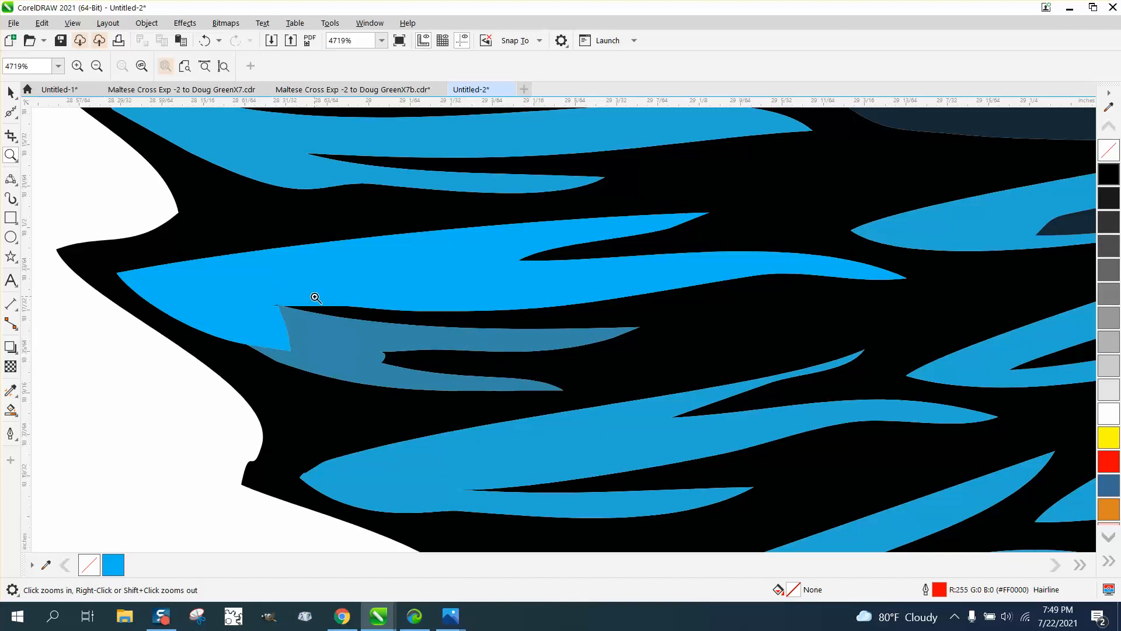
scroll(315, 298, "down", 8)
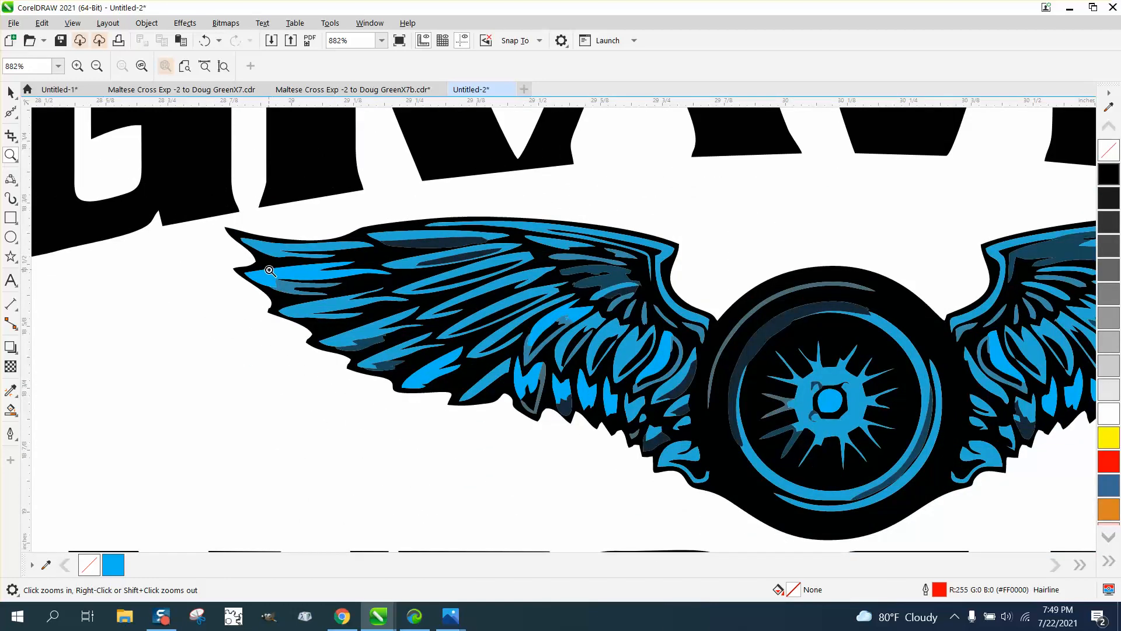
scroll(252, 272, "down", 3)
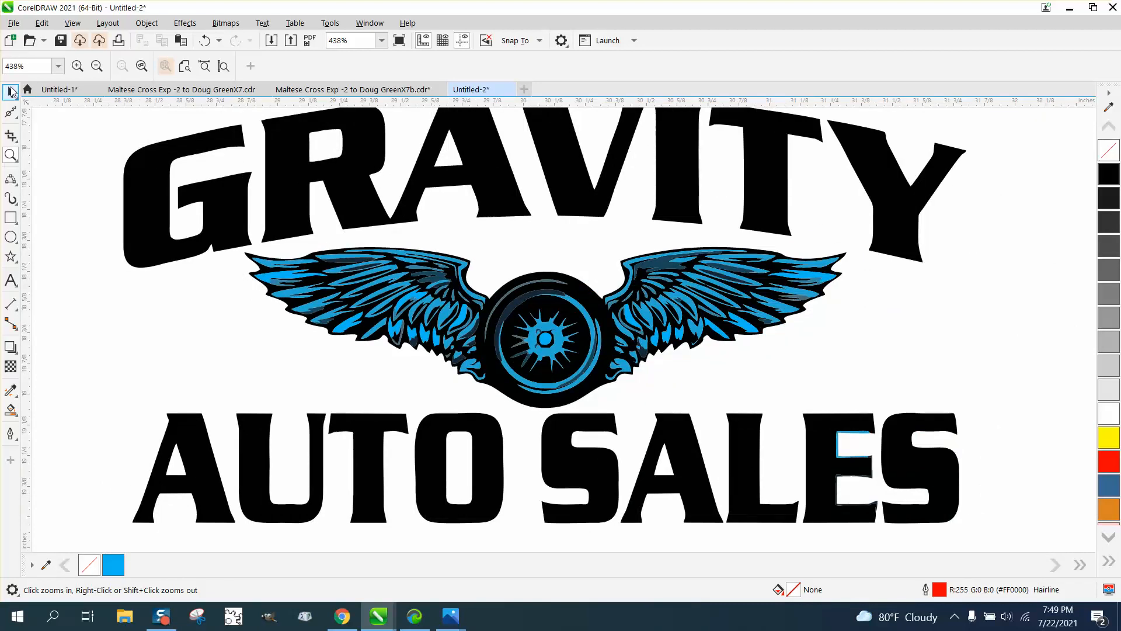
left_click(11, 92)
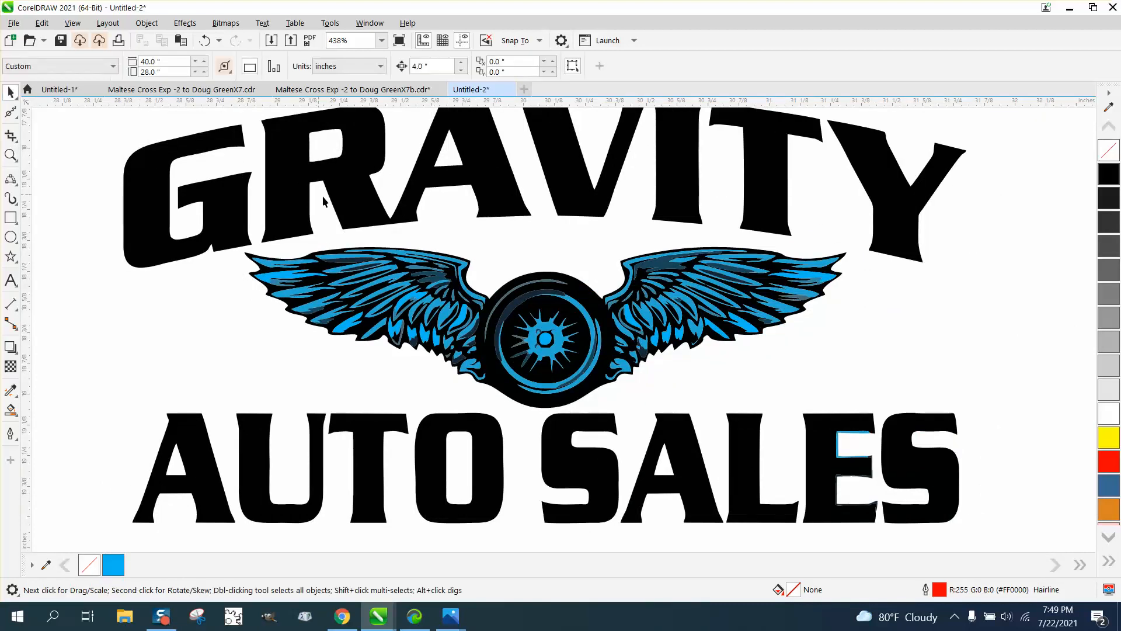
left_click(43, 24)
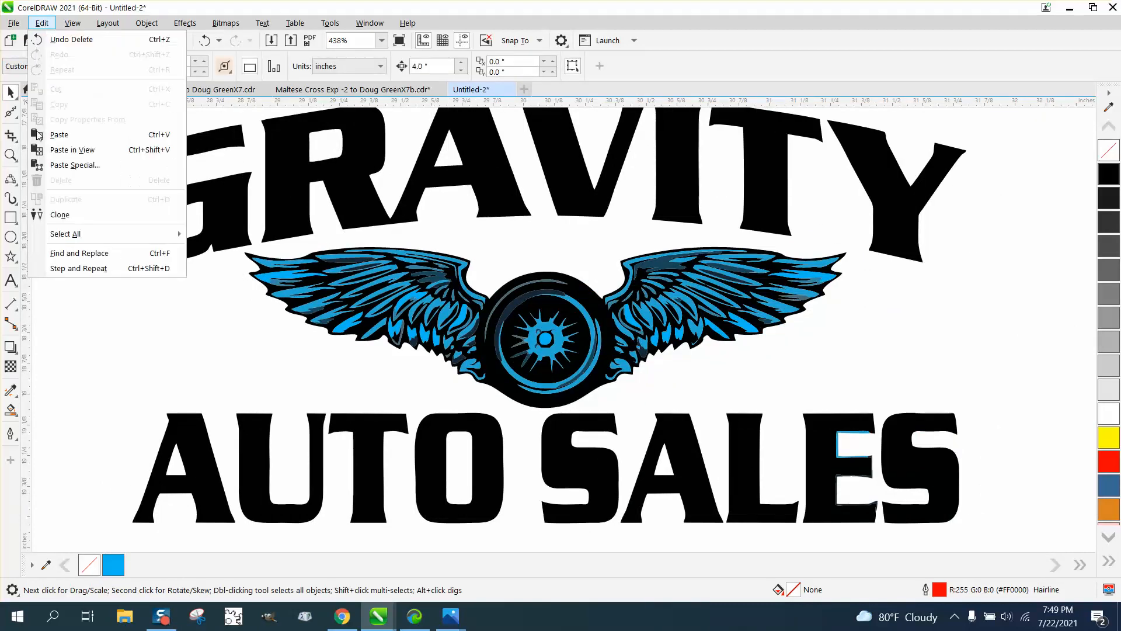
Step: Build a Find and Replace query for uniform fill #000202, sampling the black from the wing
left_click(80, 255)
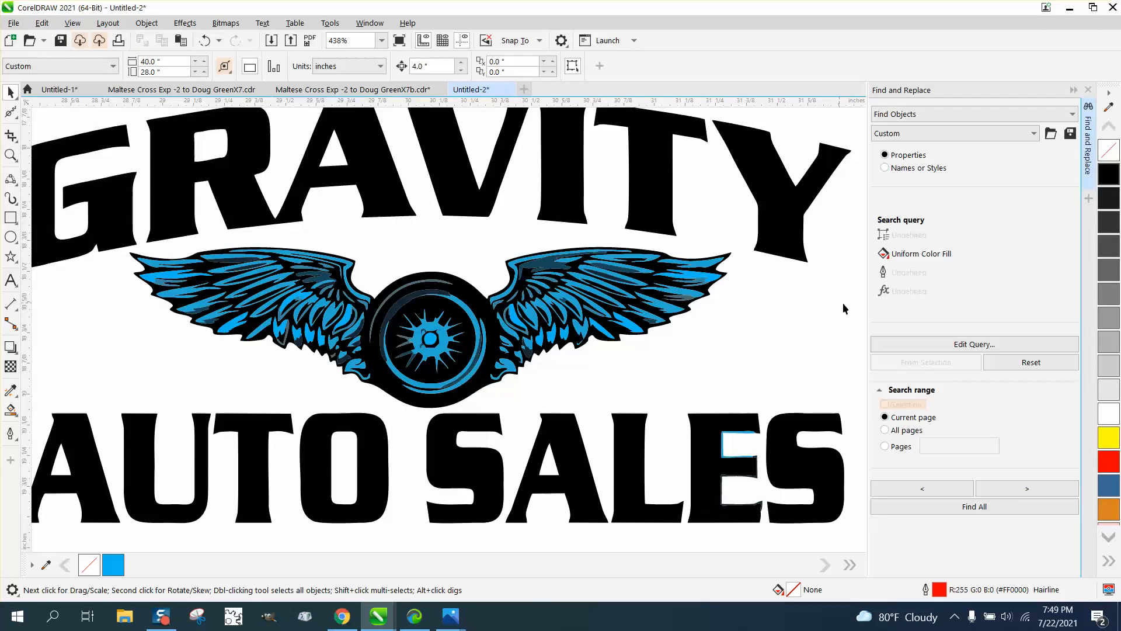
left_click(991, 345)
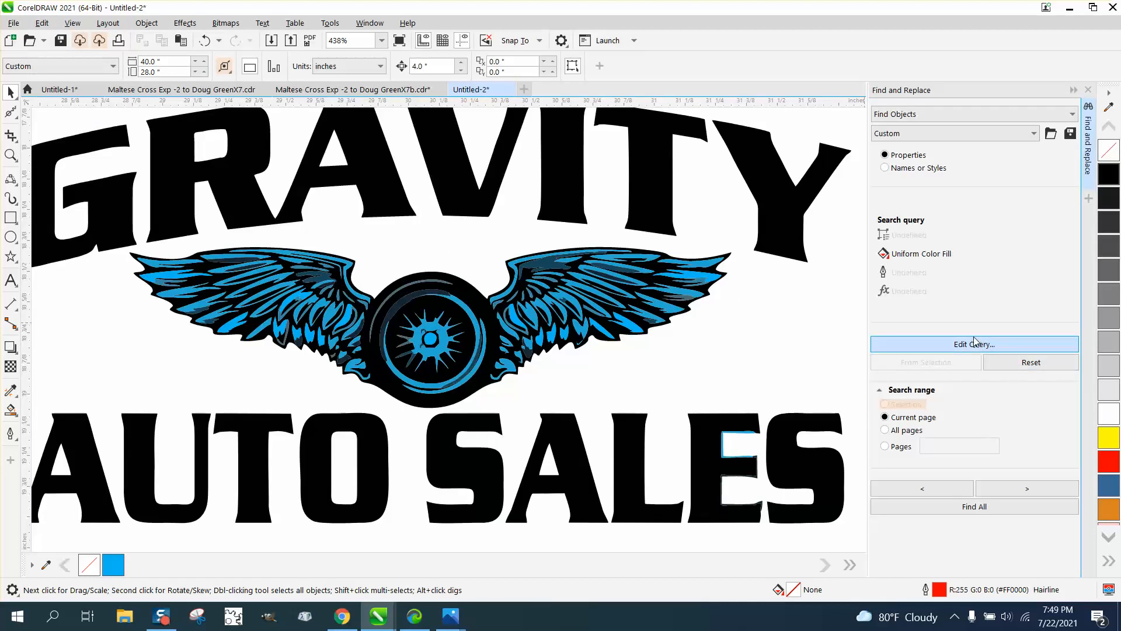
left_click(976, 343)
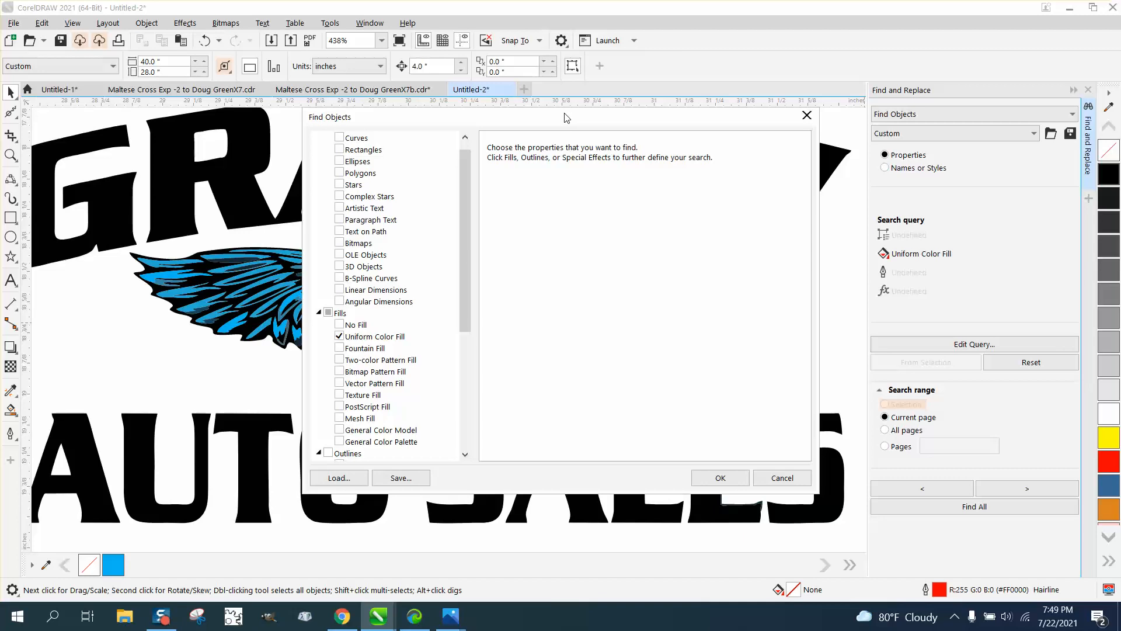
left_click_drag(564, 117, 838, 126)
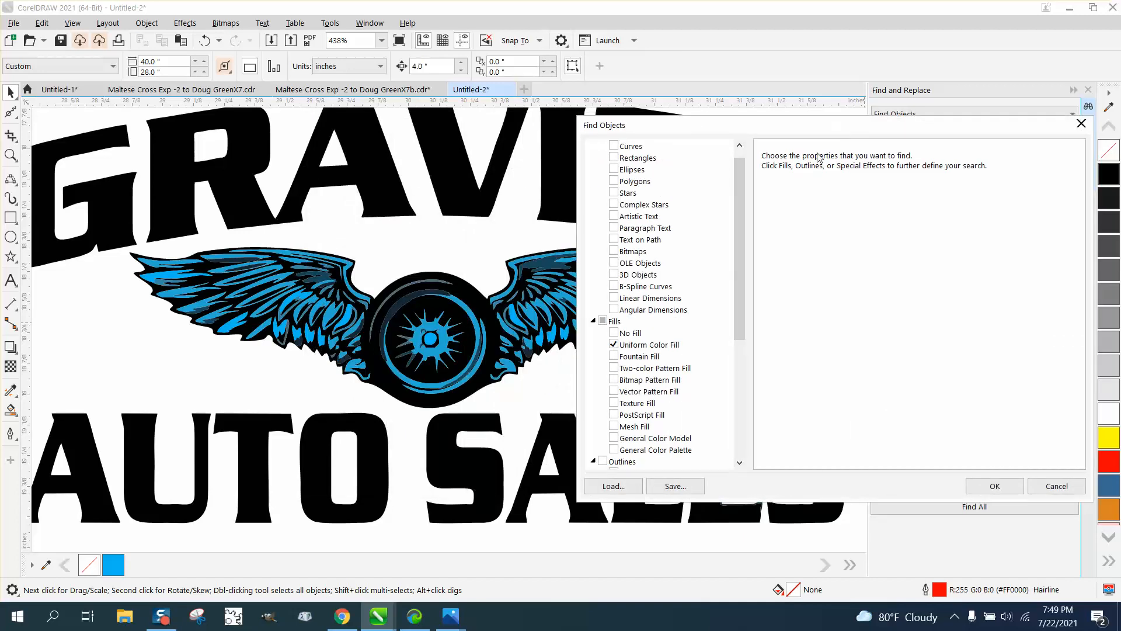
left_click(634, 347)
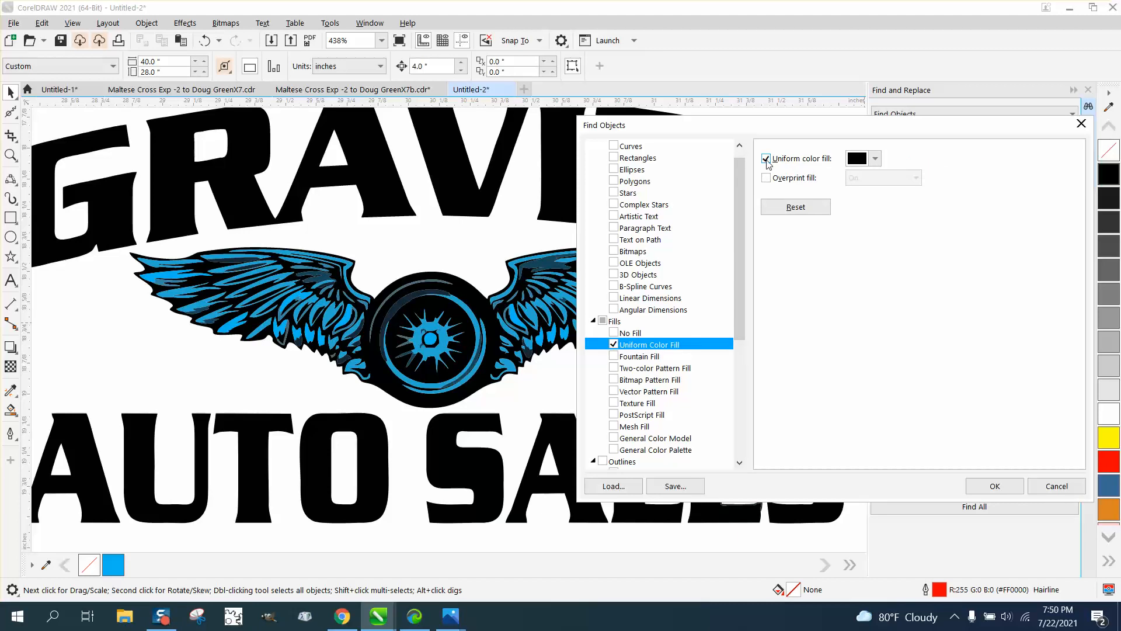
left_click(876, 159)
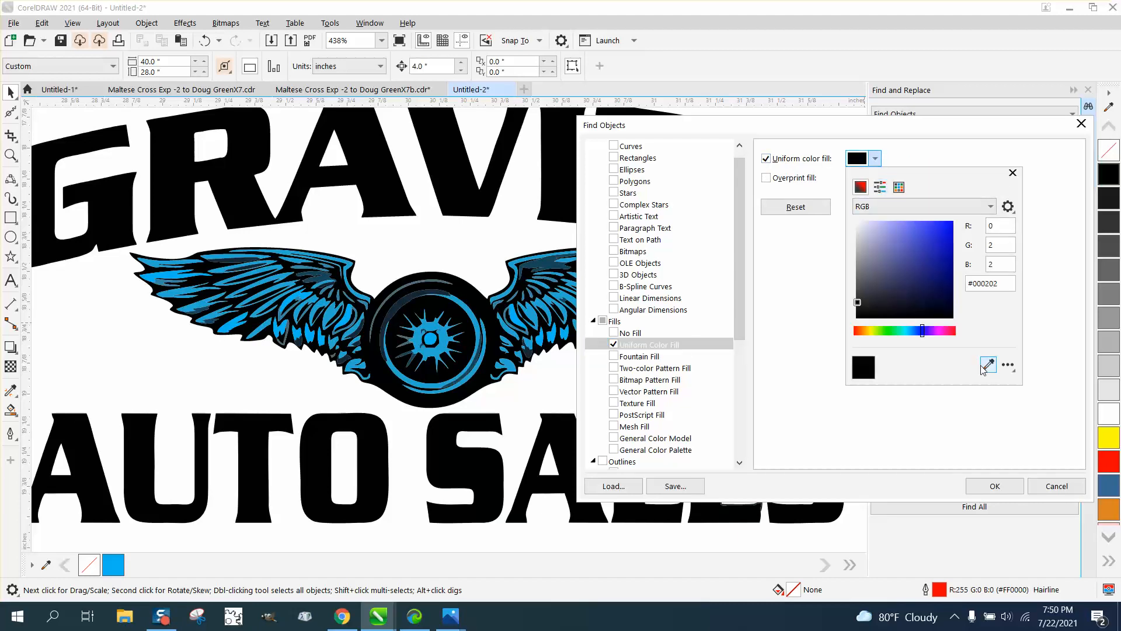
left_click(988, 365)
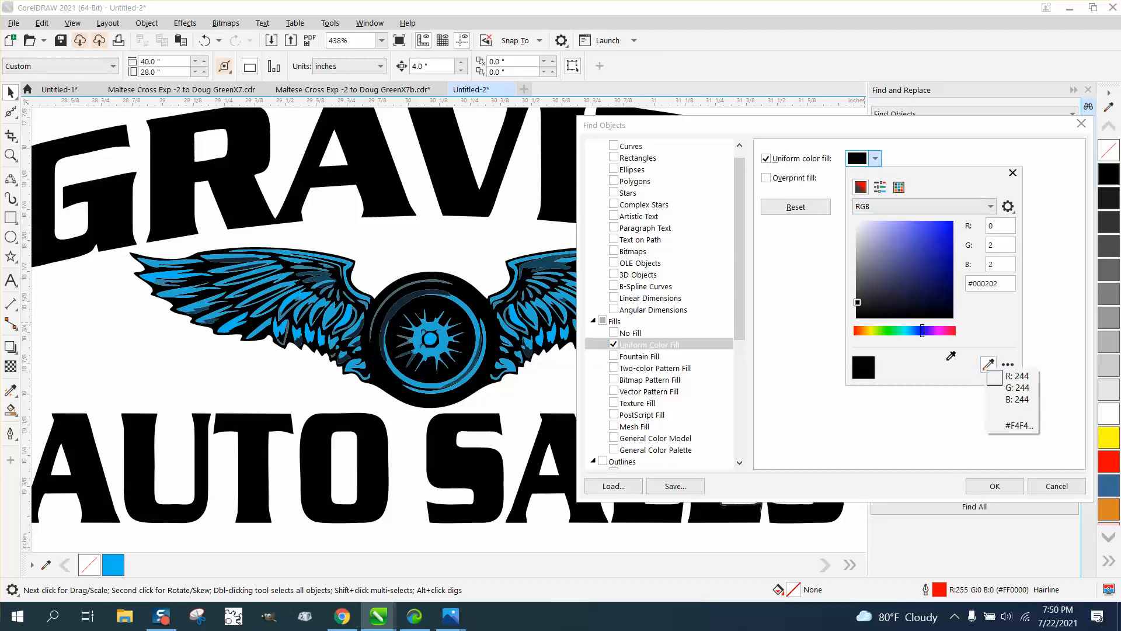
left_click(212, 267)
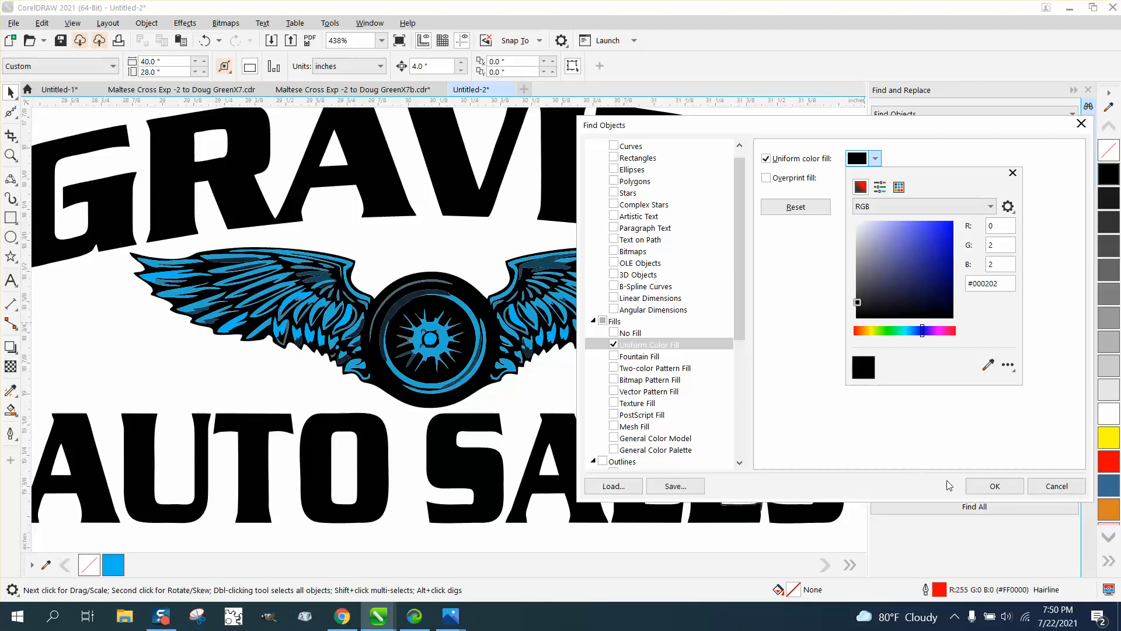
left_click(994, 486)
left_click(994, 486)
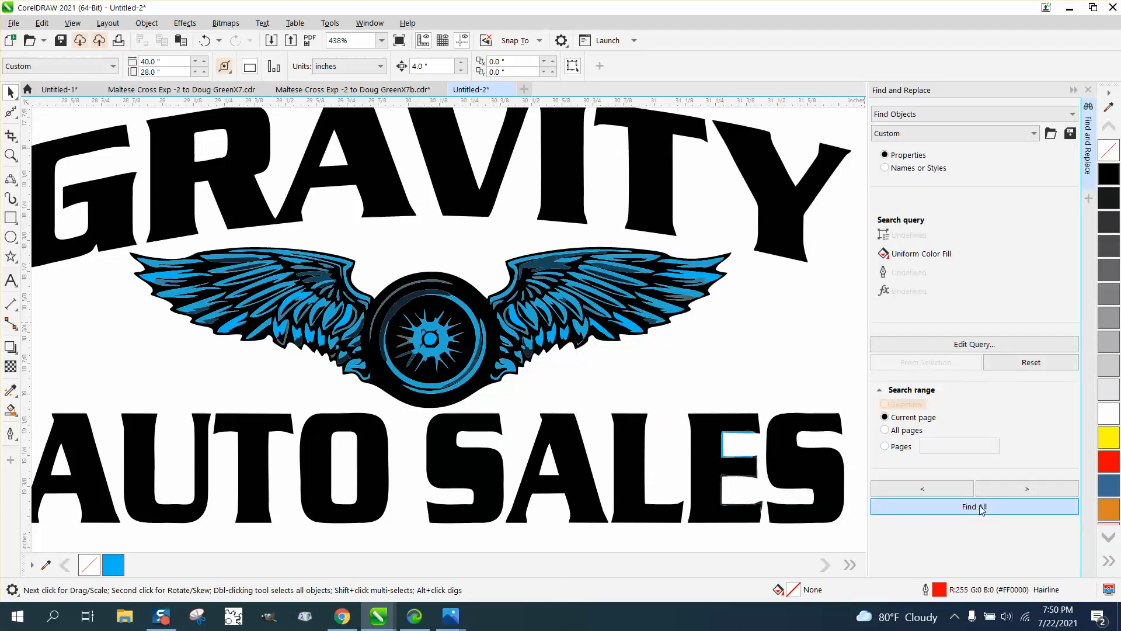
left_click(981, 507)
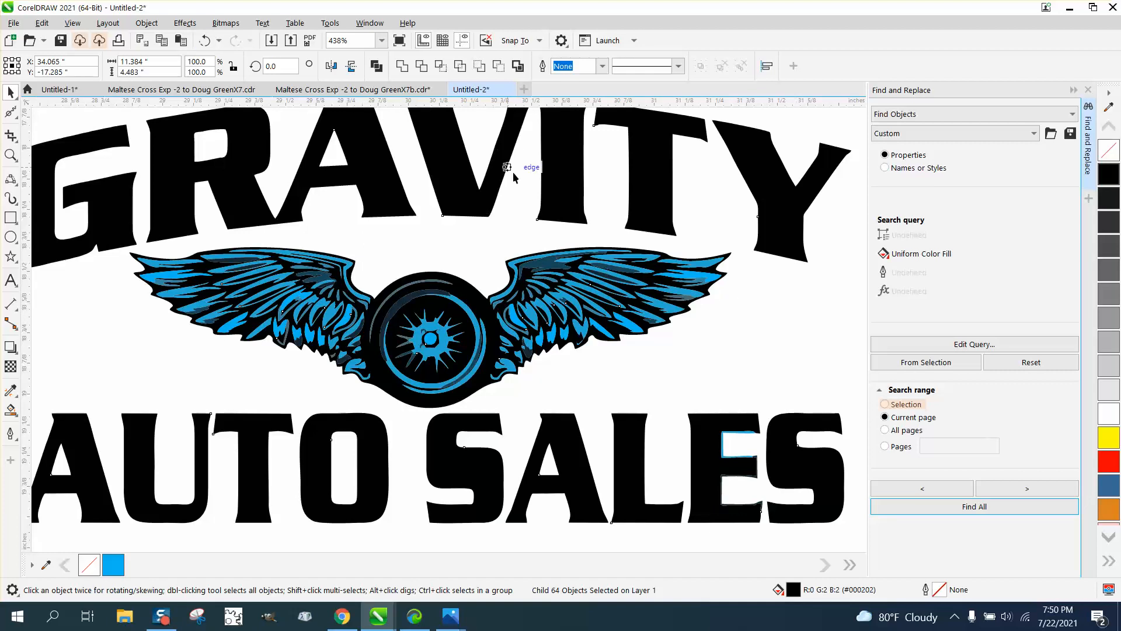
left_click(145, 24)
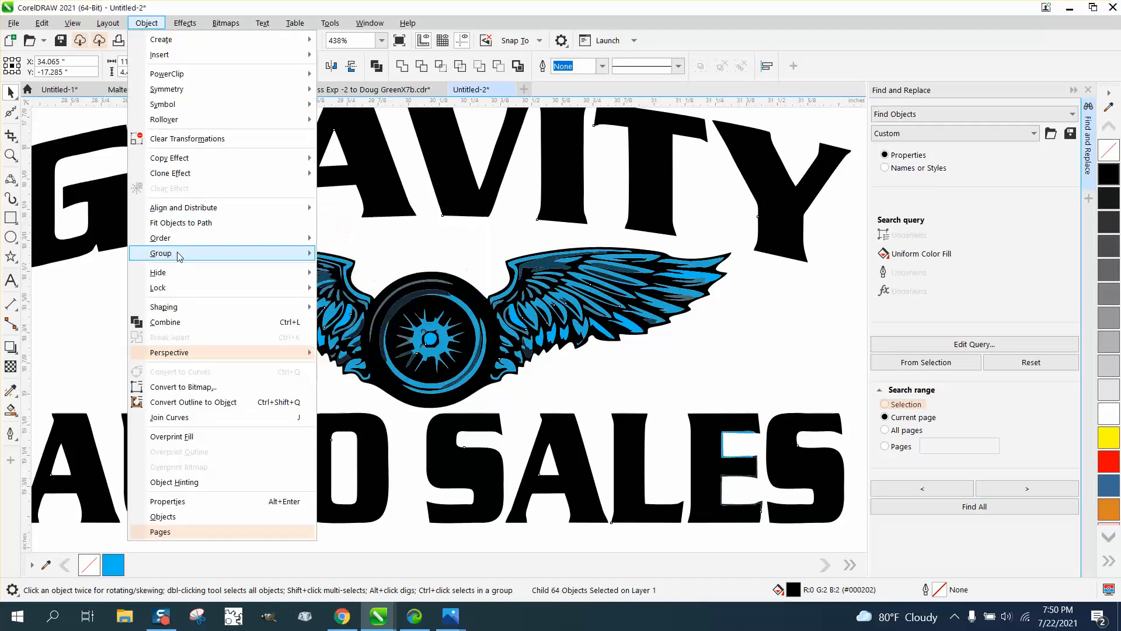
mouse_move(180, 258)
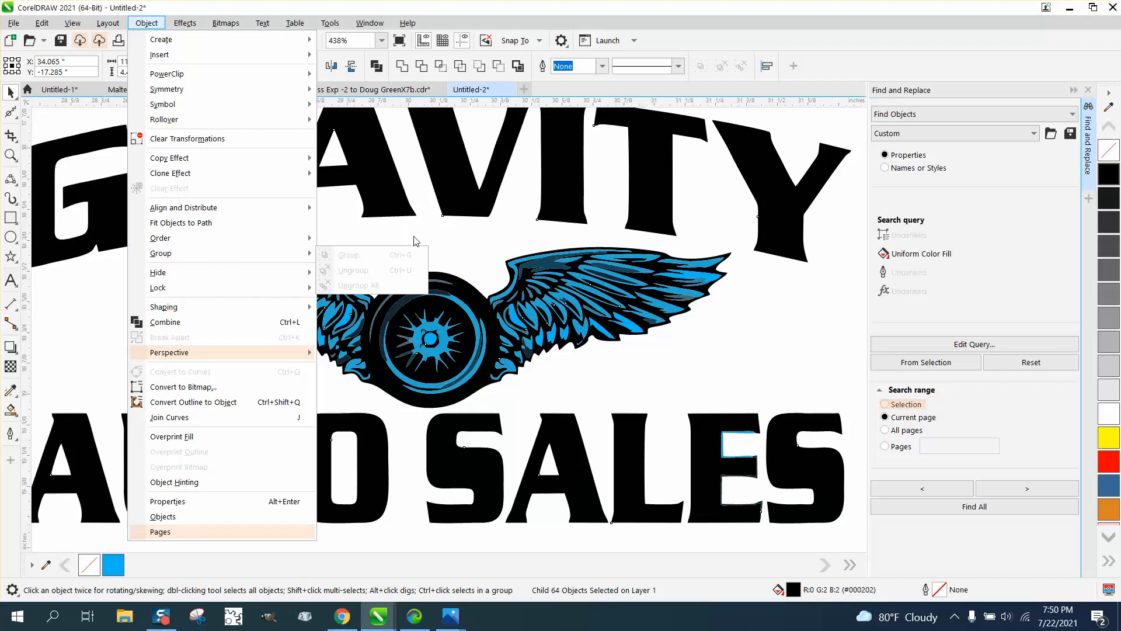
left_click(431, 264)
left_click(447, 295)
scroll(451, 275, "down", 1)
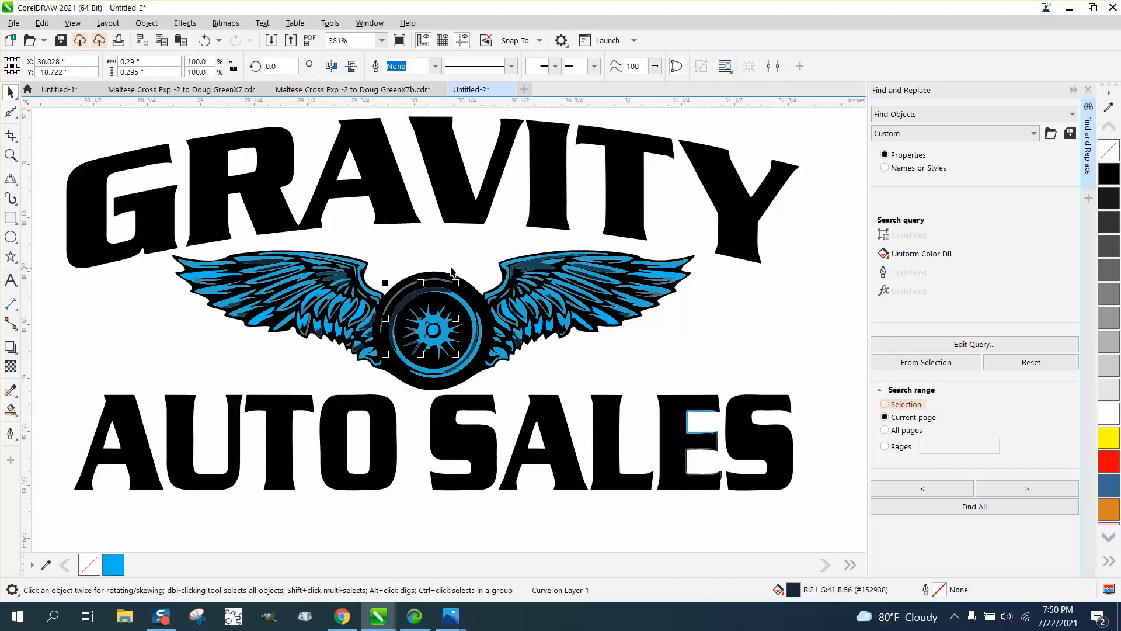
left_click(979, 507)
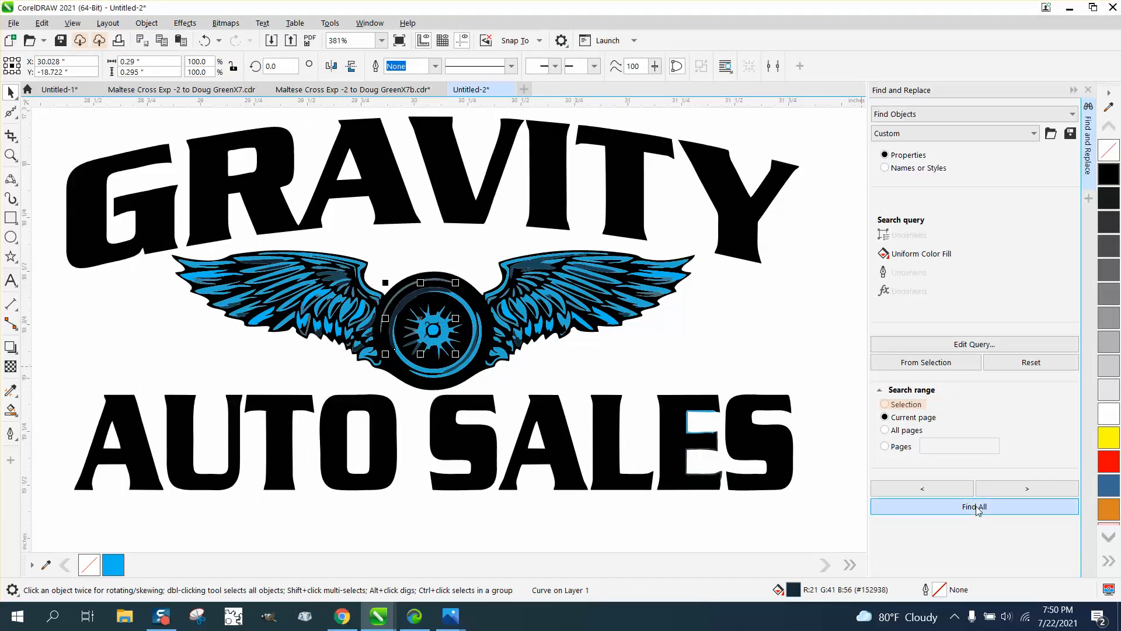
left_click(643, 359)
scroll(642, 358, "down", 10)
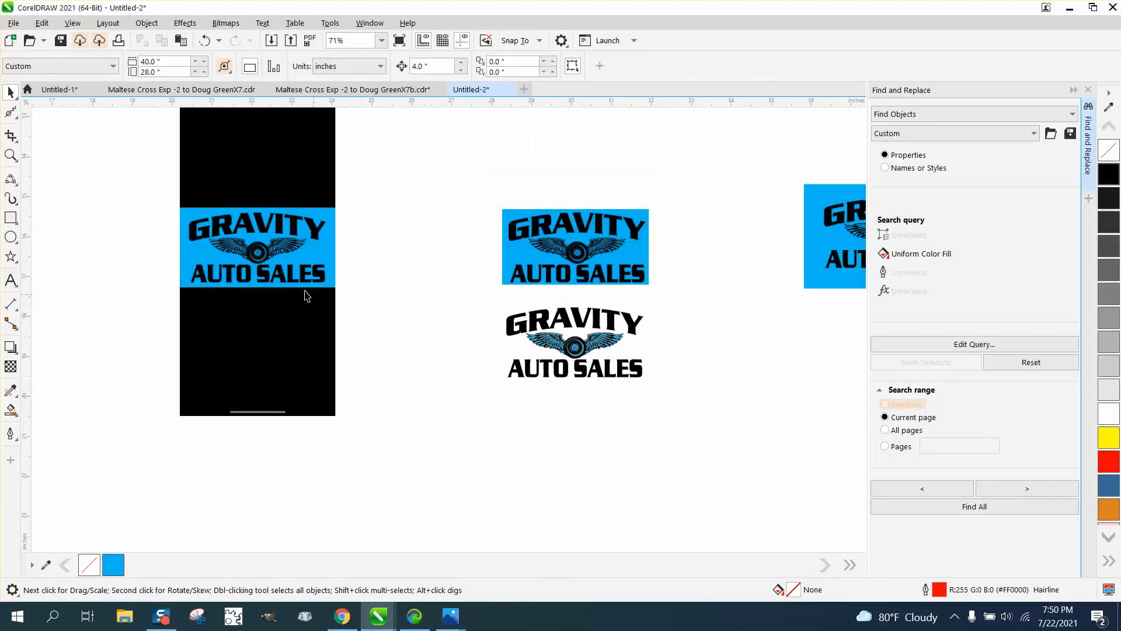
Step: Delete the logo copies on the black background, in the middle, and at the right
left_click(285, 277)
key("Delete")
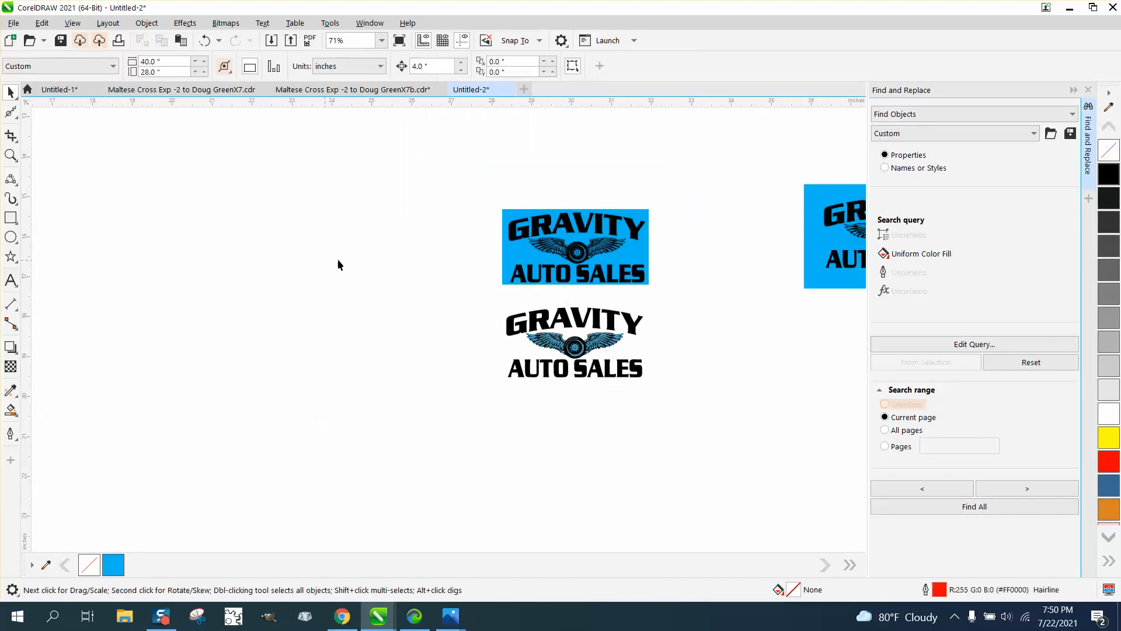
left_click(539, 260)
key("Delete")
left_click(835, 229)
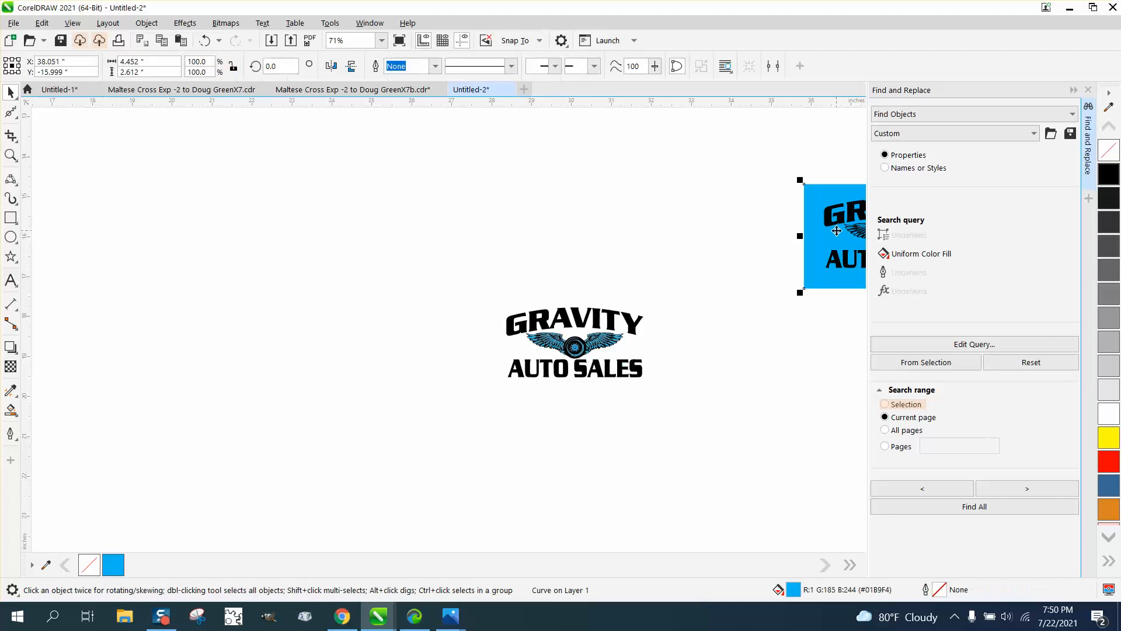
key("Delete")
Step: Delete the extra logo copy at the page edge and zoom in on the remaining logo
scroll(772, 221, "down", 1)
scroll(772, 220, "down", 1)
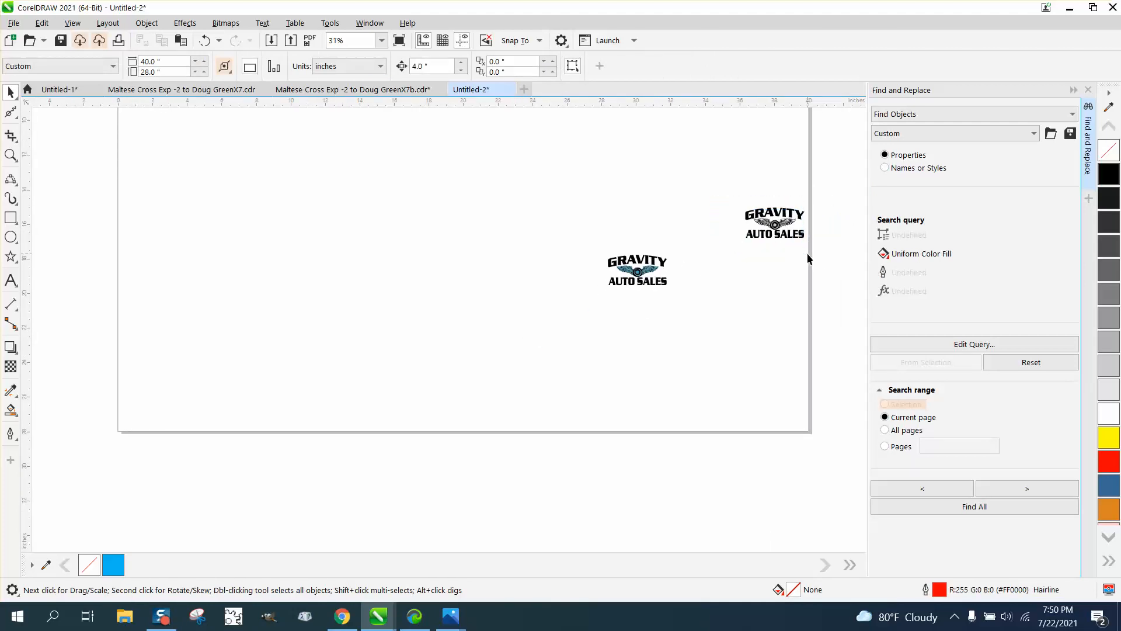
left_click(788, 230)
key("Delete")
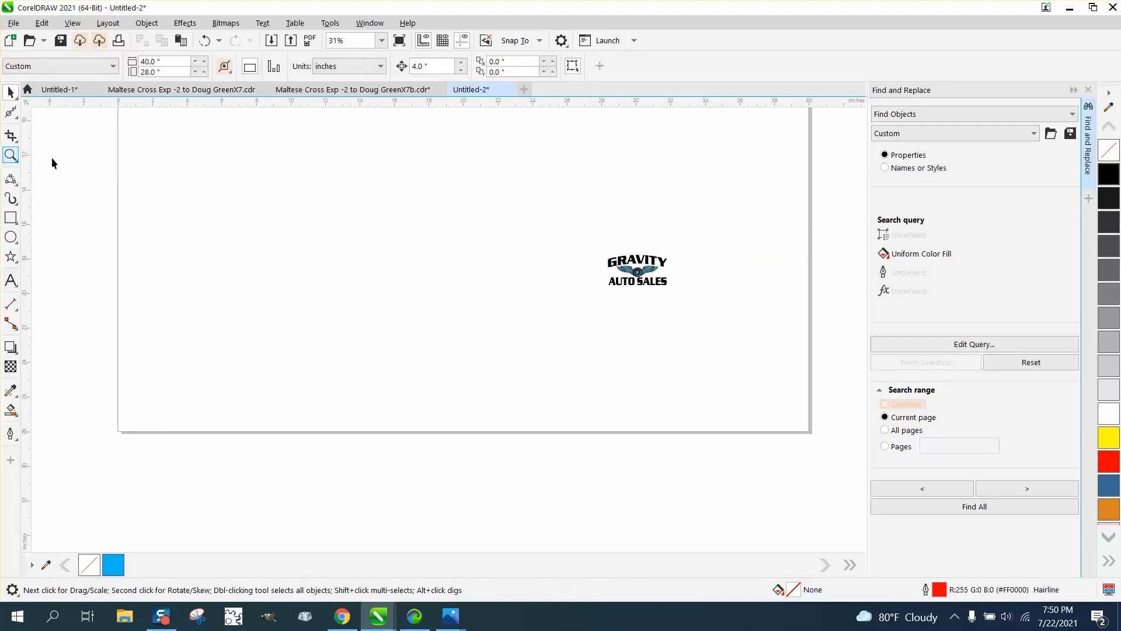
left_click(11, 155)
mouse_move(599, 257)
left_mouse_down()
mouse_move(666, 298)
mouse_move(705, 295)
left_mouse_up()
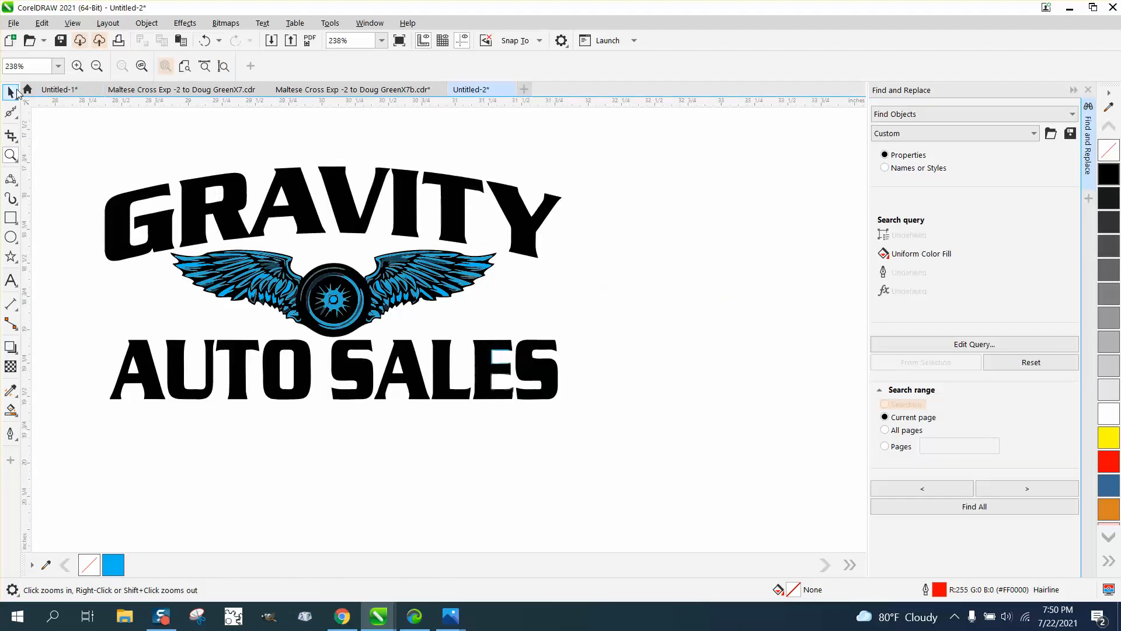
Step: Select the 32 black-filled logo pieces with Find All, group them, and nudge them right
left_click(11, 92)
left_click_drag(89, 151, 633, 437)
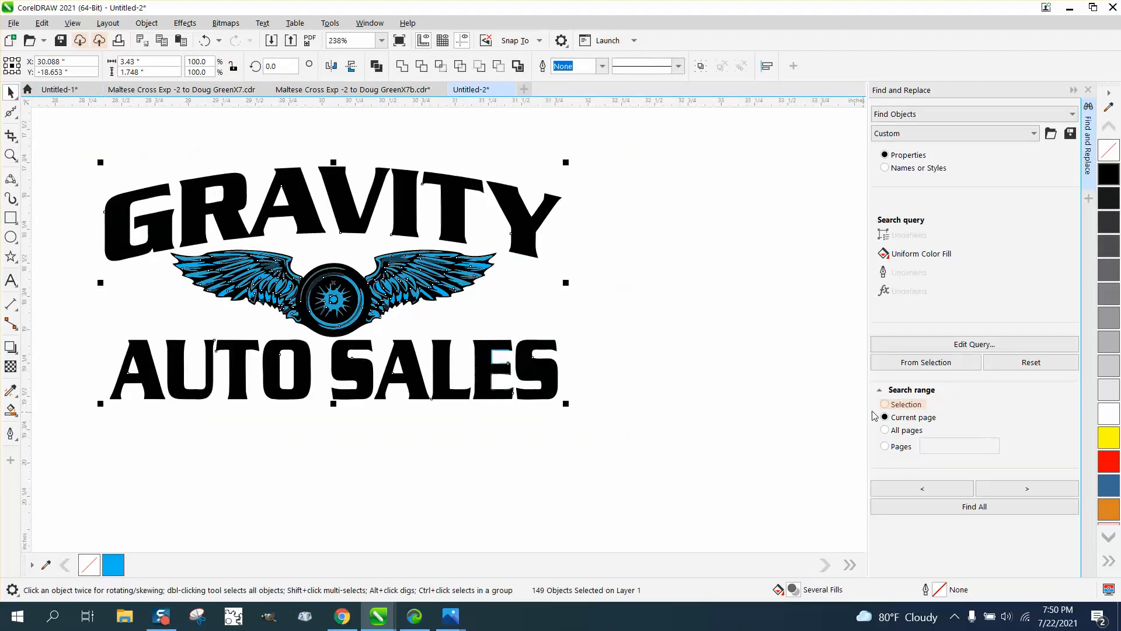
left_click(982, 507)
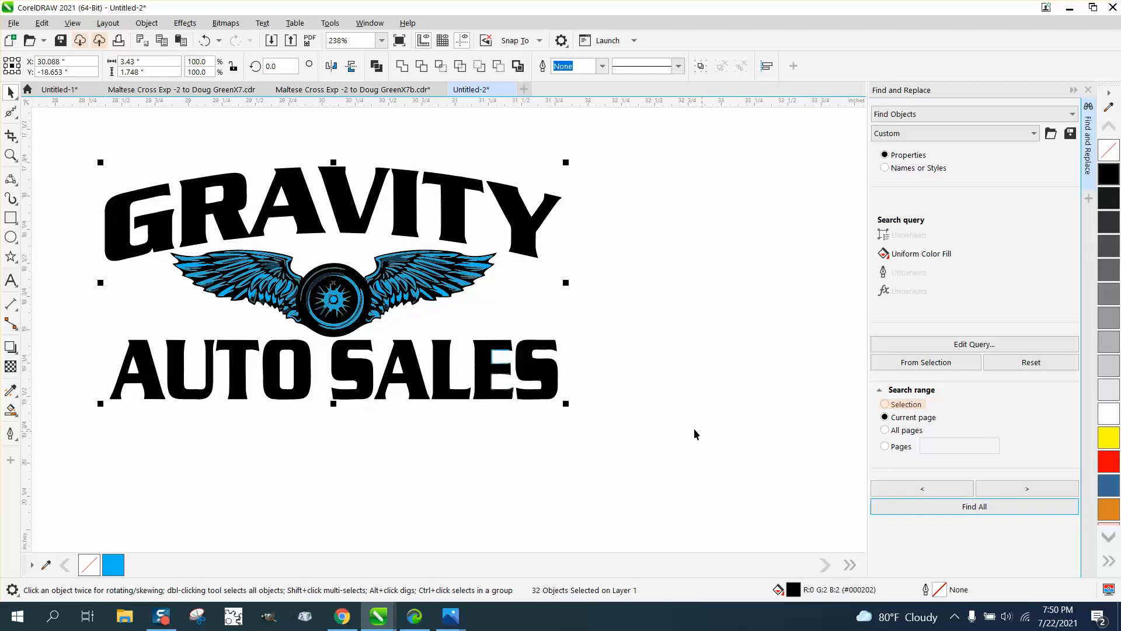
left_click(147, 22)
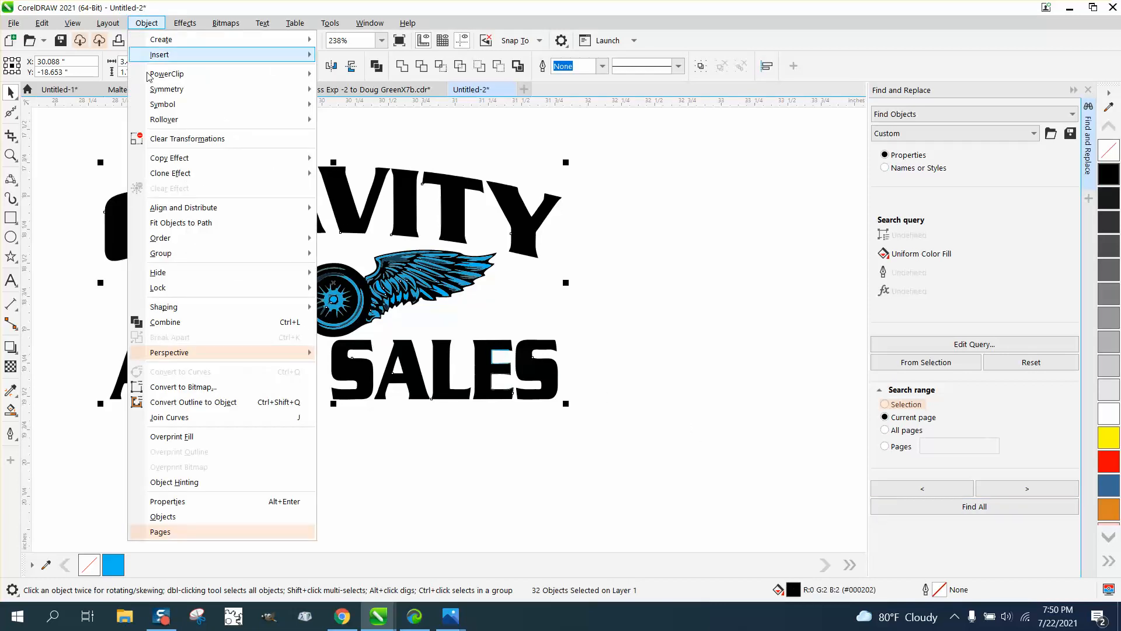
mouse_move(178, 252)
left_click(345, 254)
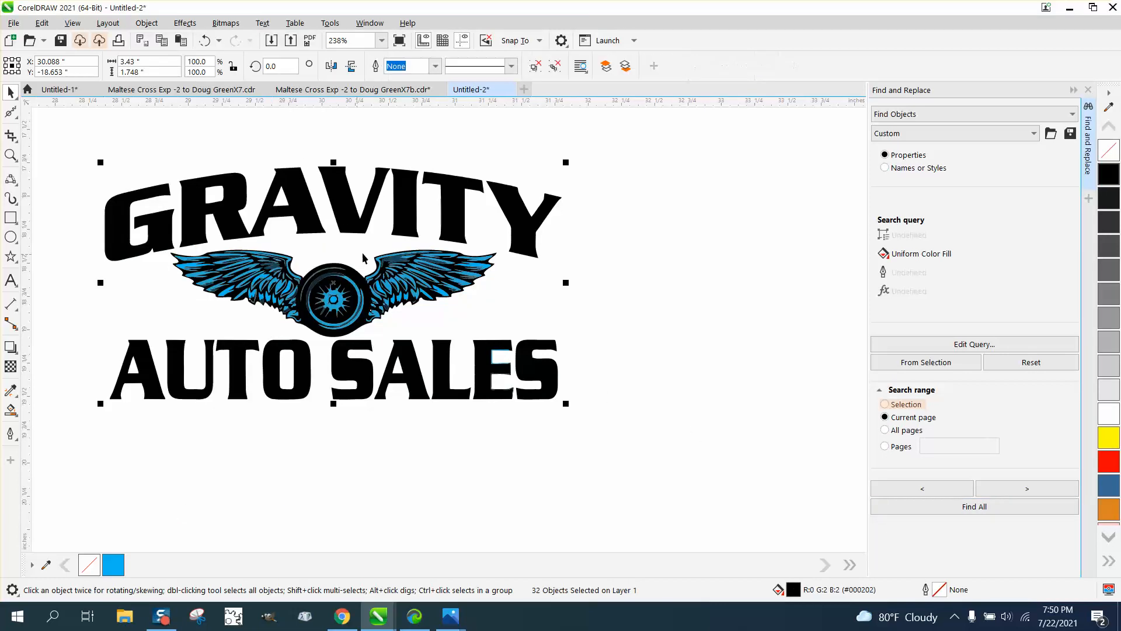
key("Right")
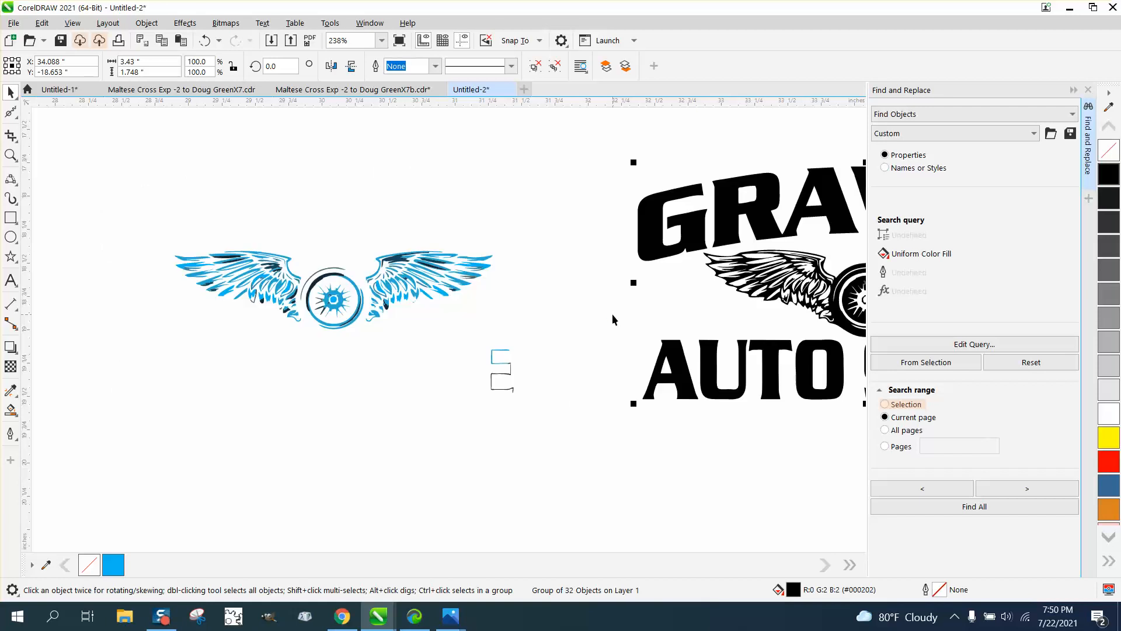
scroll(476, 287, "down", 2)
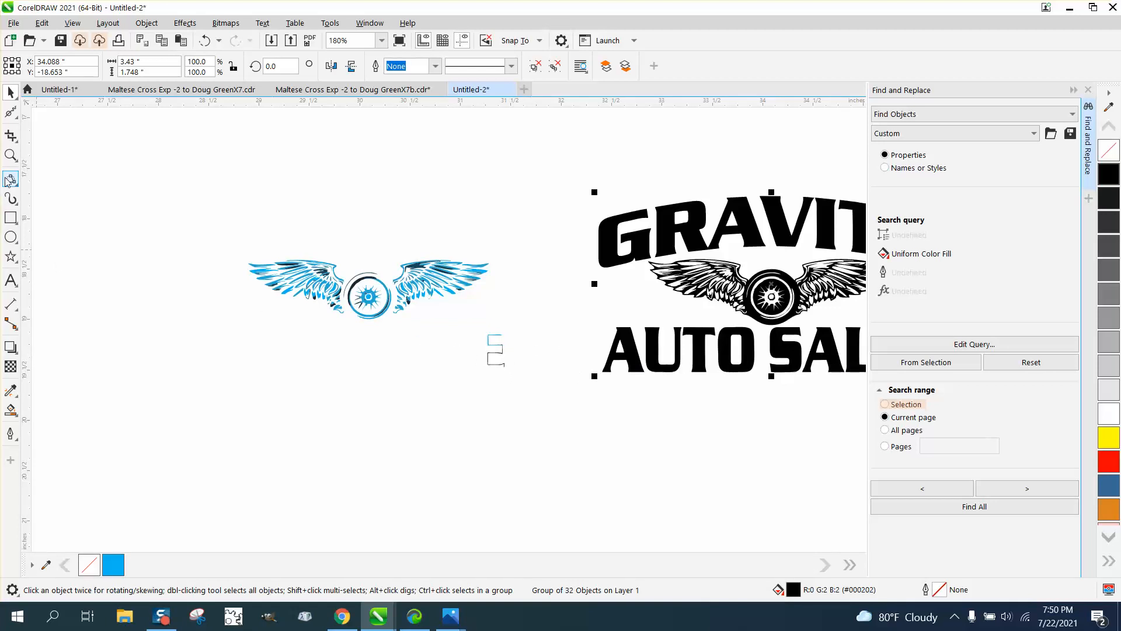
left_click(11, 155)
left_click_drag(688, 244, 812, 333)
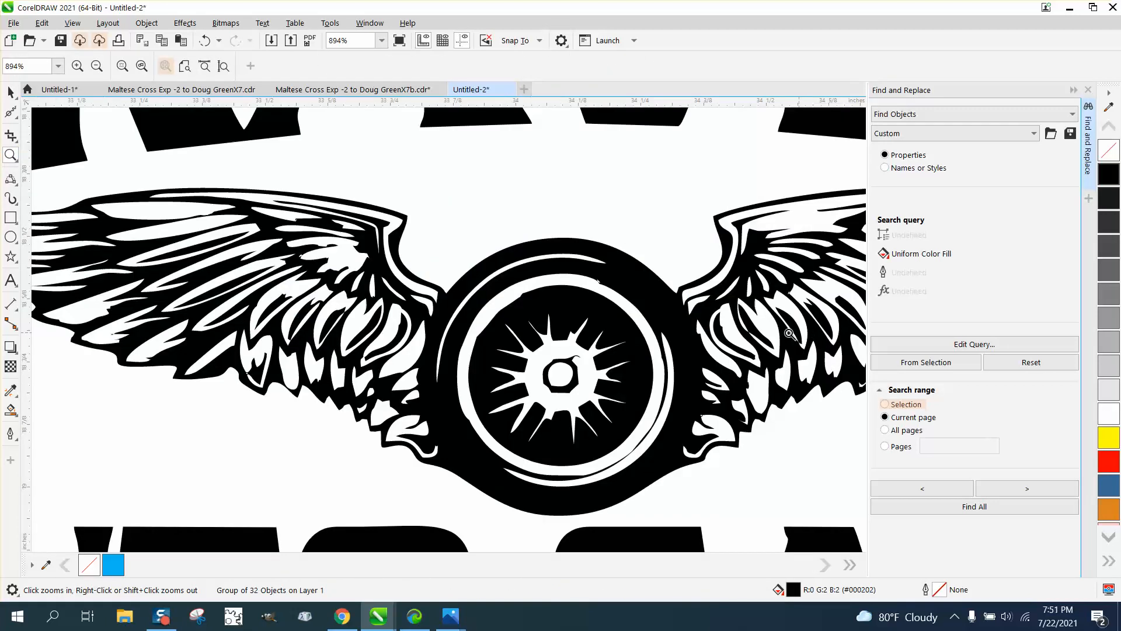
scroll(378, 302, "down", 6)
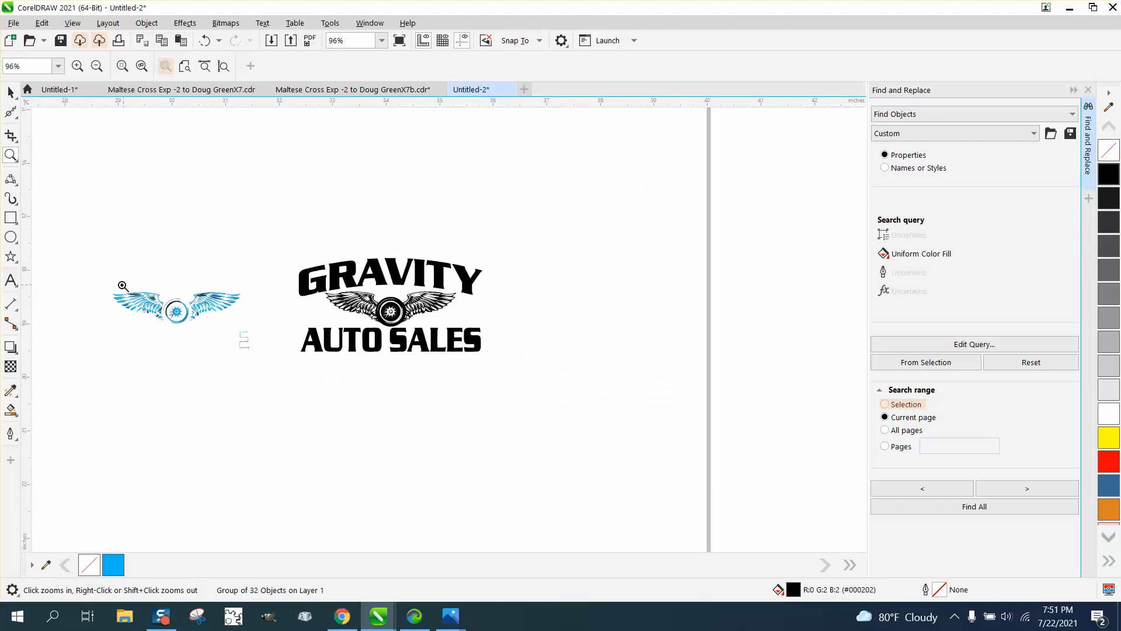
left_click_drag(183, 326, 185, 328)
scroll(191, 324, "down", 1)
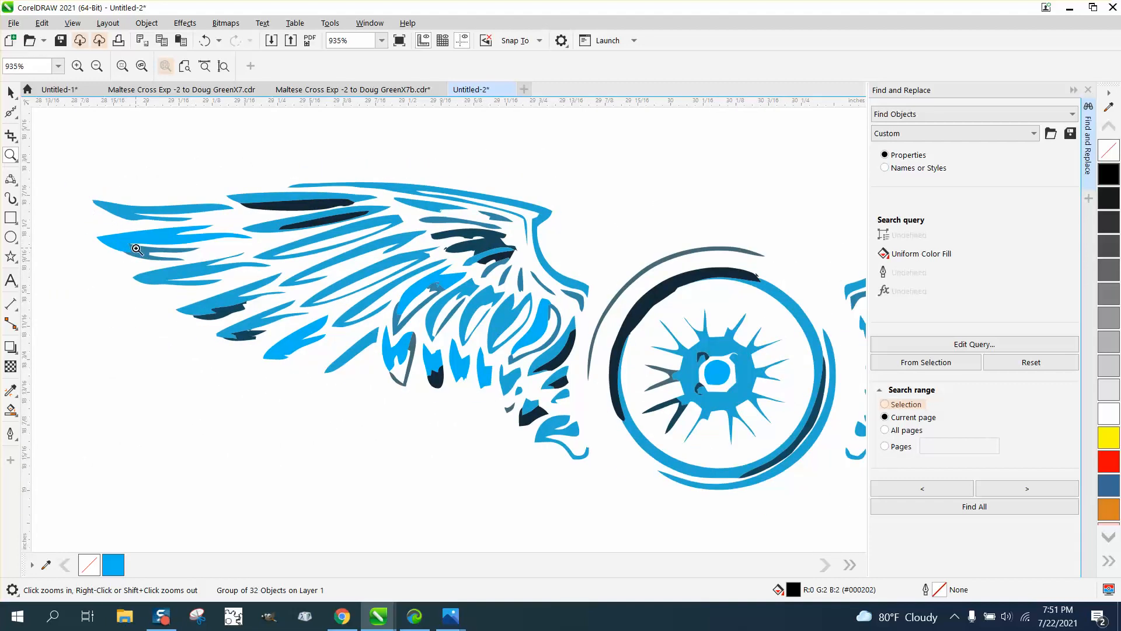
scroll(136, 249, "down", 10)
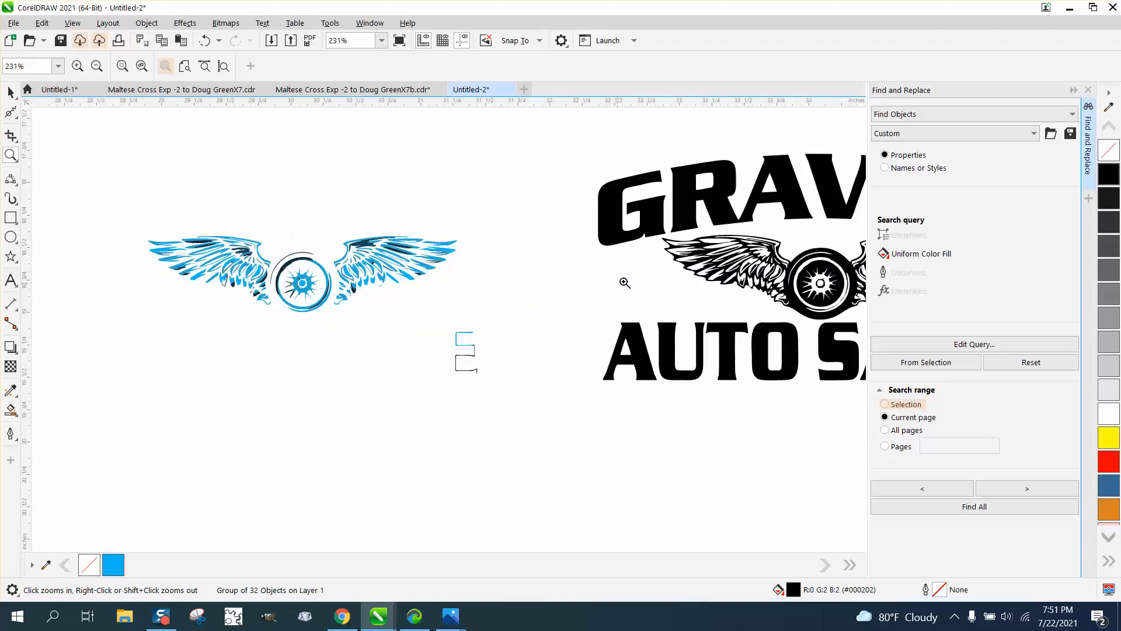
left_click_drag(647, 250, 734, 284)
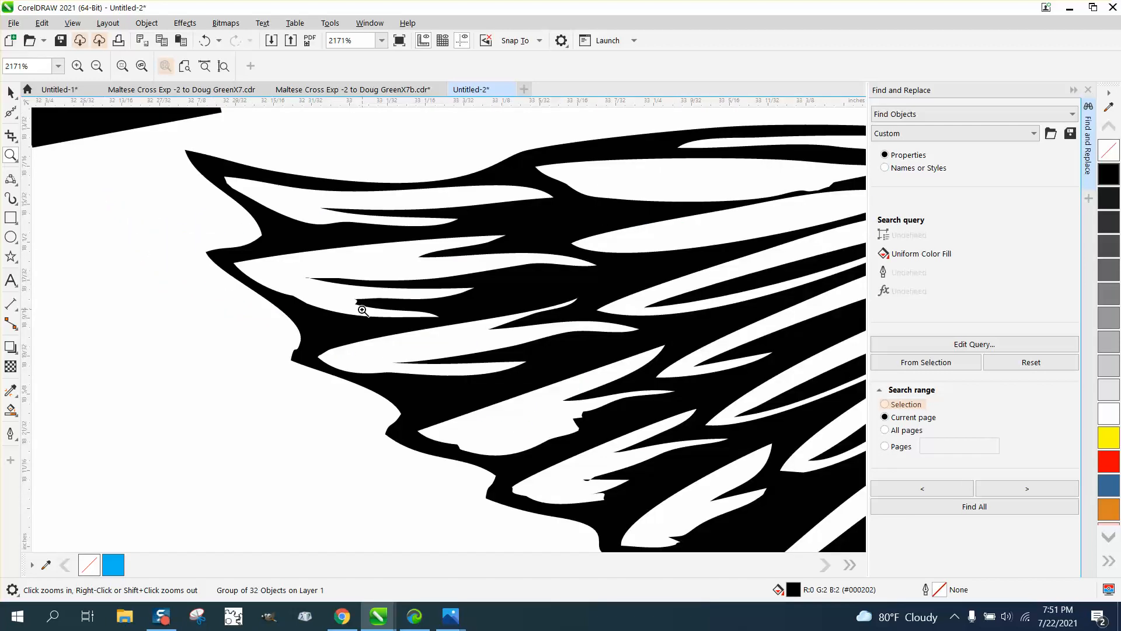
scroll(280, 295, "down", 3)
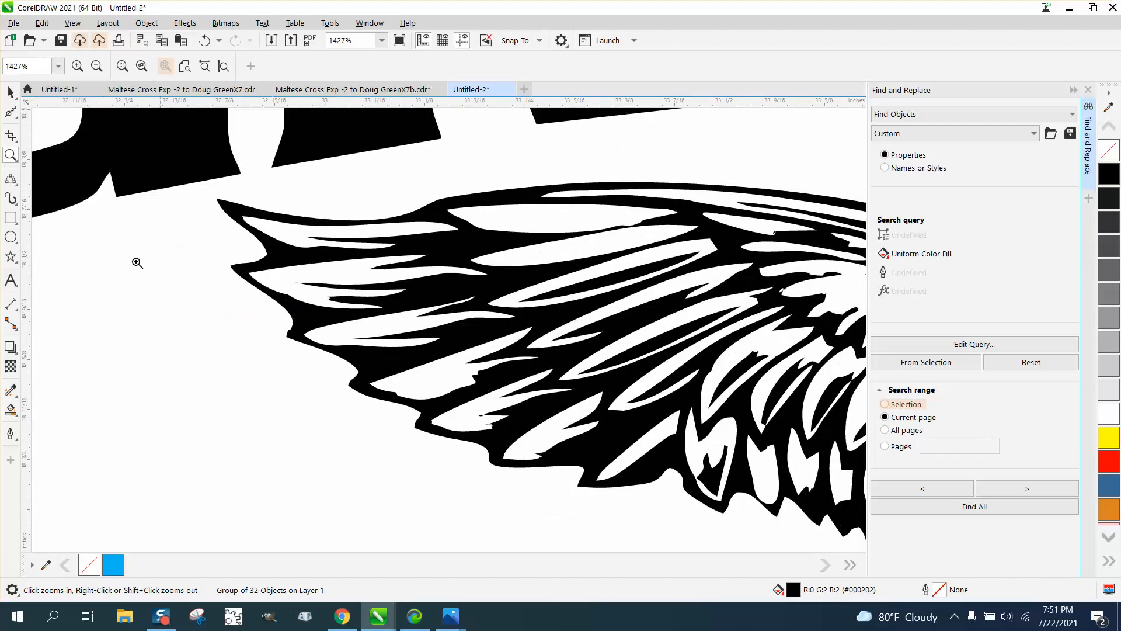
Step: Choose the Smooth tool and set its nib size to 0.09 inches
left_click(21, 120)
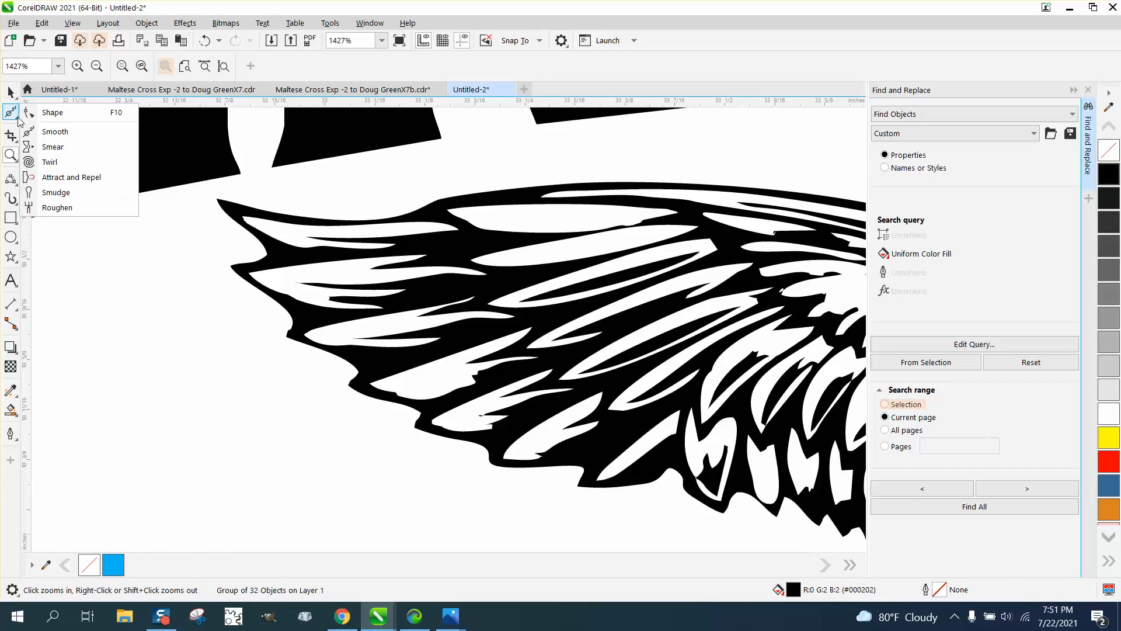
left_click(51, 129)
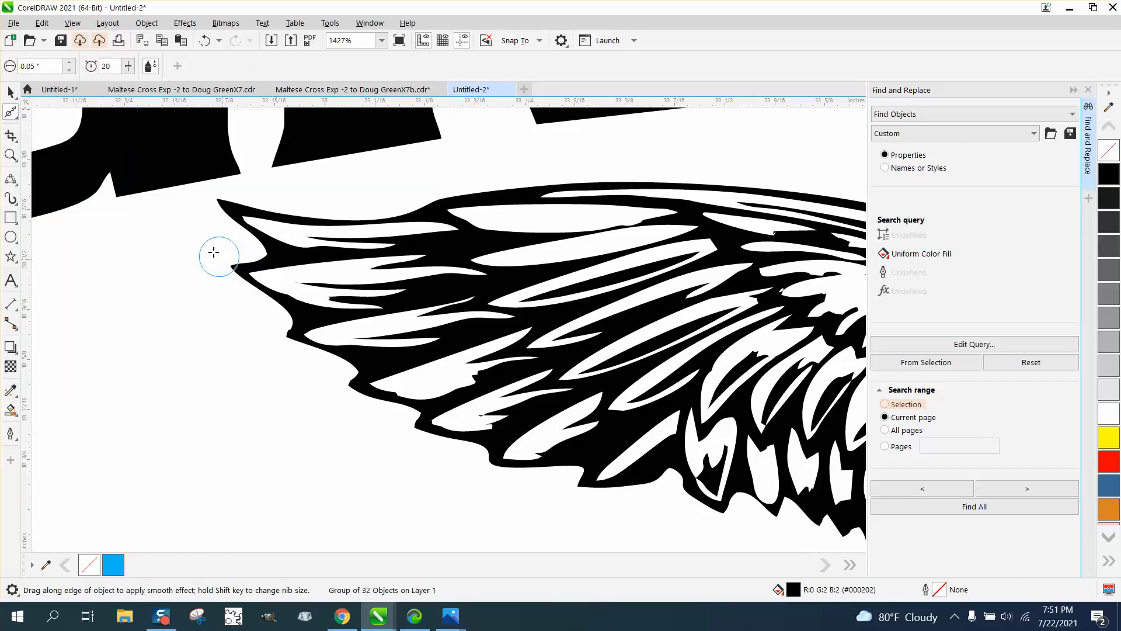
left_click_drag(54, 68, 2, 68)
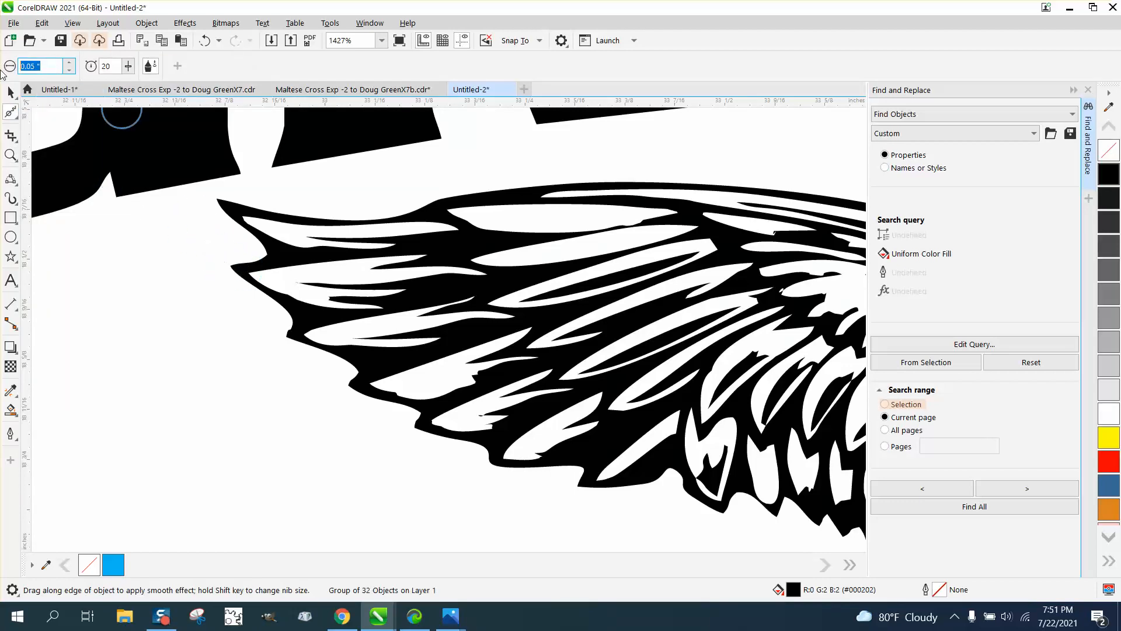
type(".09")
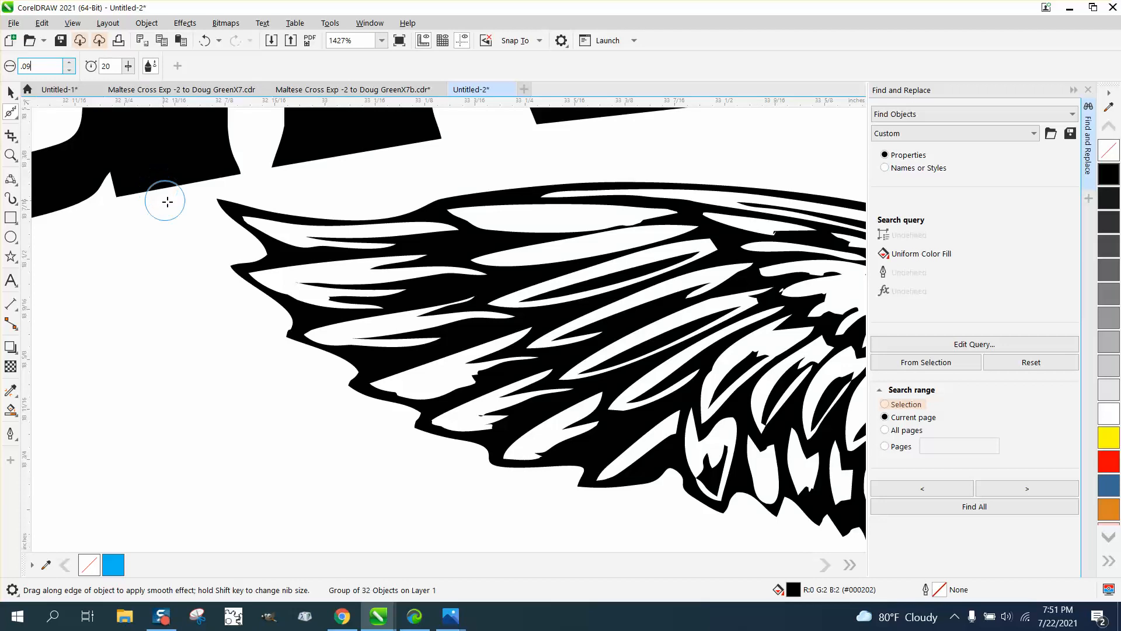
key("Return")
Step: Smooth the jagged edges along the wing's feather tips, lower and bottom feathers
mouse_move(267, 249)
left_mouse_down()
mouse_move(232, 224)
mouse_move(262, 254)
mouse_move(241, 273)
mouse_move(284, 355)
mouse_move(333, 363)
mouse_move(386, 400)
mouse_move(458, 419)
mouse_move(499, 375)
left_mouse_up()
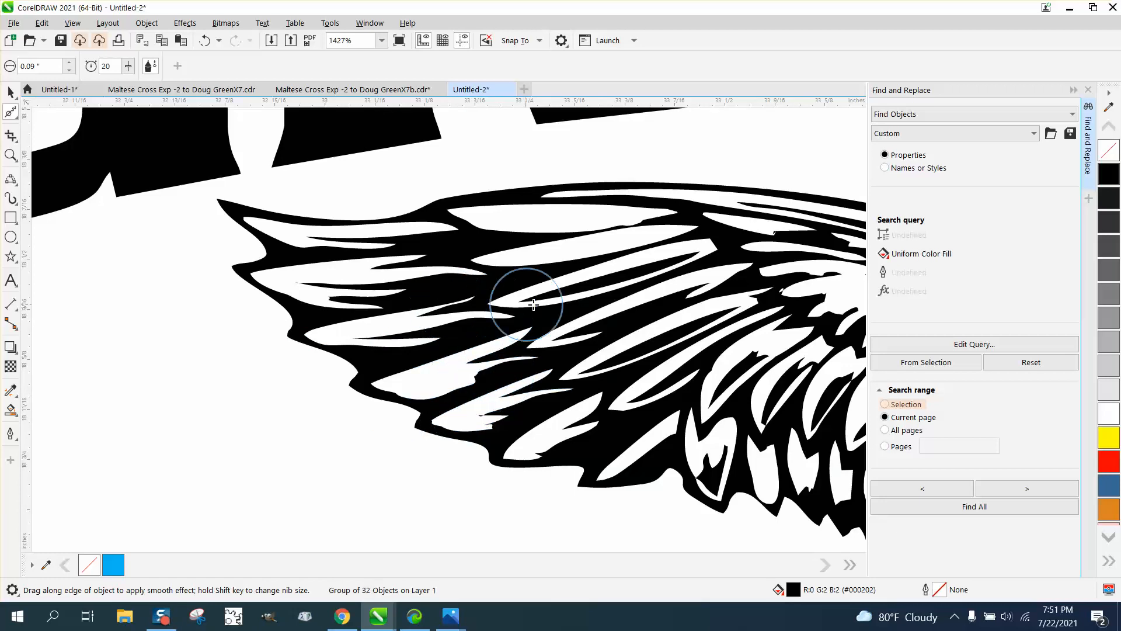
mouse_move(478, 431)
left_mouse_down()
mouse_move(516, 442)
mouse_move(421, 434)
mouse_move(354, 402)
left_mouse_up()
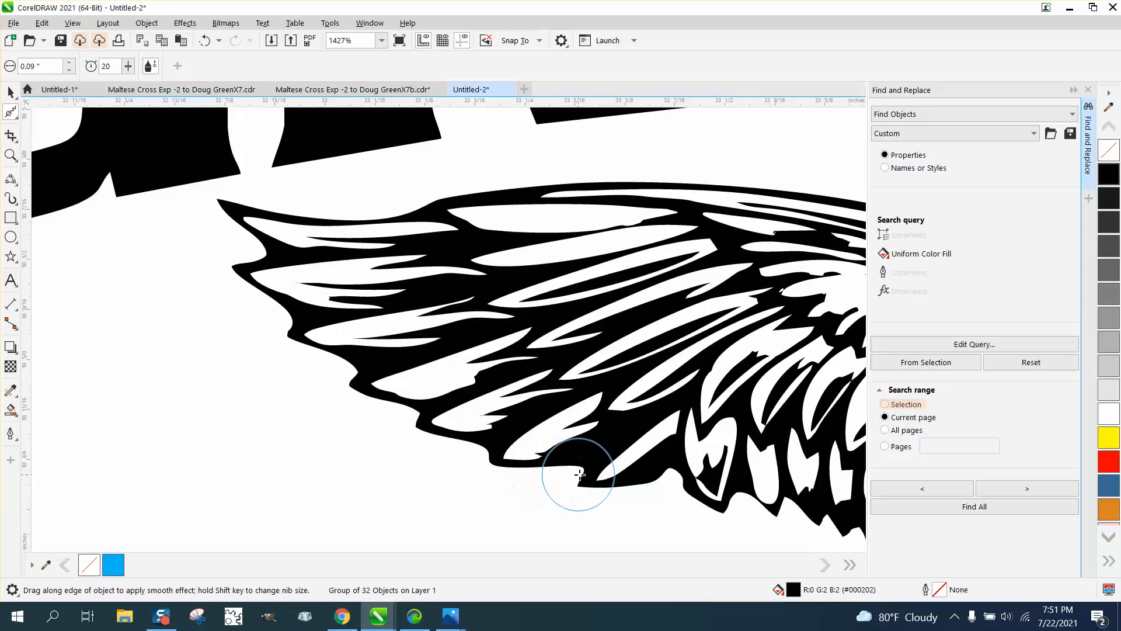
left_click_drag(636, 480, 611, 485)
left_click_drag(711, 498, 754, 509)
scroll(237, 393, "down", 5)
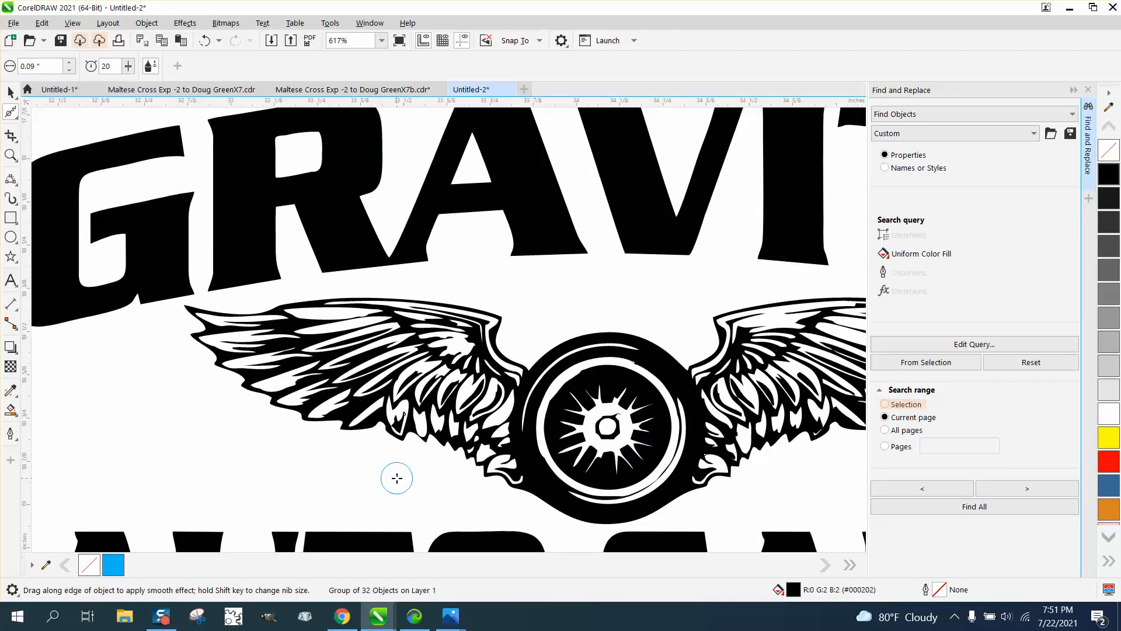
scroll(415, 350, "down", 1)
scroll(416, 351, "down", 2)
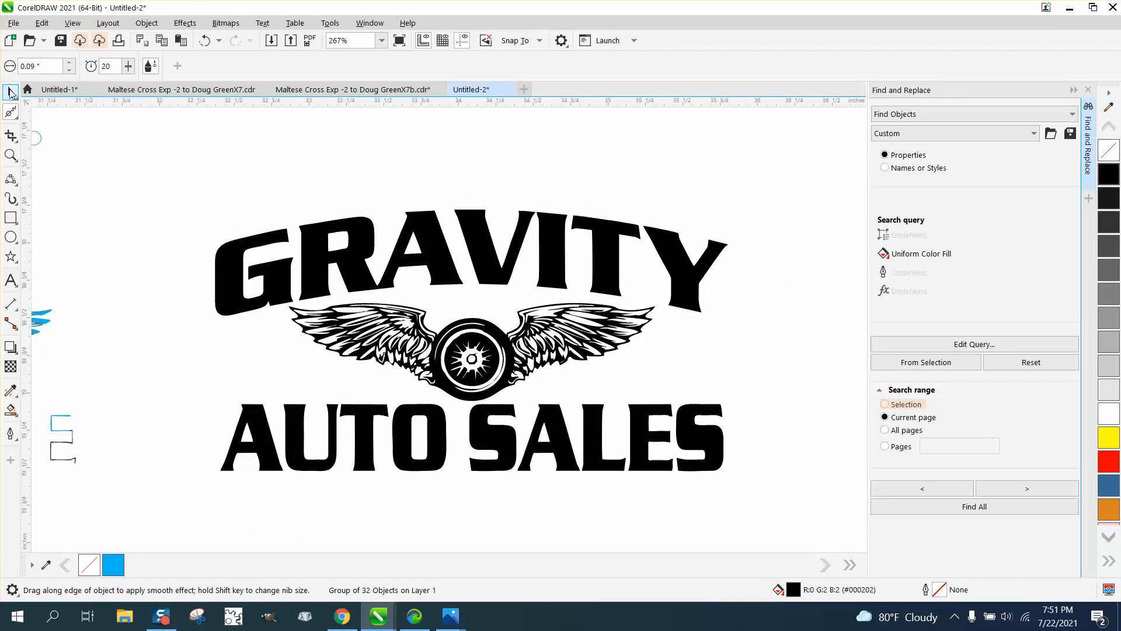
Step: Delete the leftover blue wing-and-wheel pieces, keeping only the black logo group
left_click(11, 91)
left_click_drag(156, 180, 698, 499)
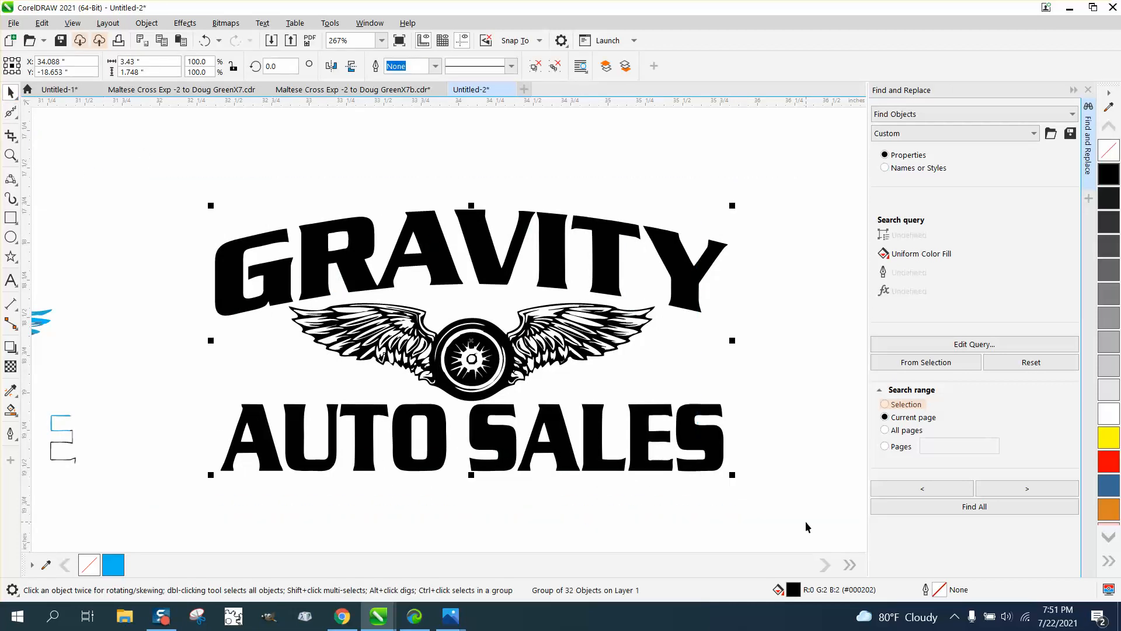
scroll(777, 503, "down", 2)
left_click_drag(287, 384, 527, 516)
key("Delete")
Step: Centre the black logo group on the page with P and zoom in closely on it
left_click(642, 450)
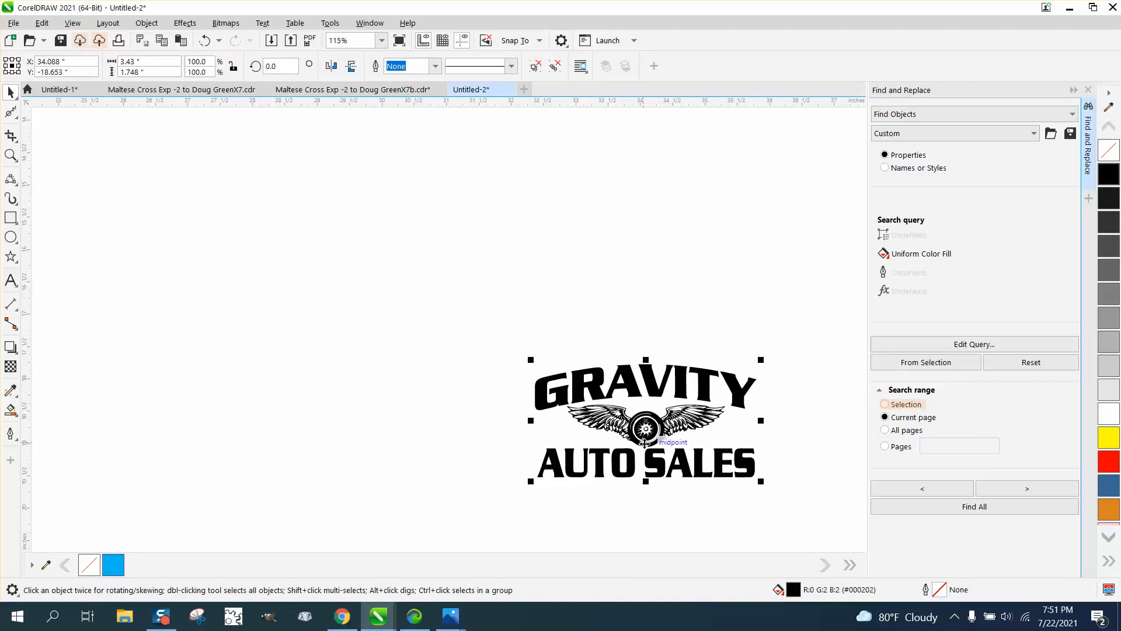
key("p")
scroll(534, 421, "down", 5)
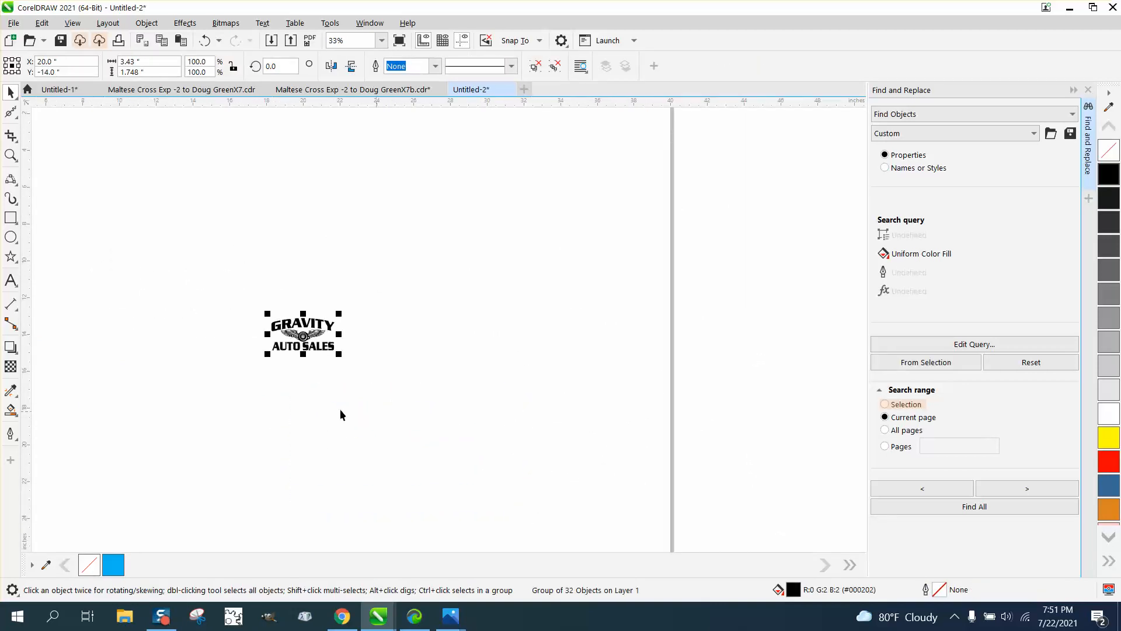
left_click(10, 156)
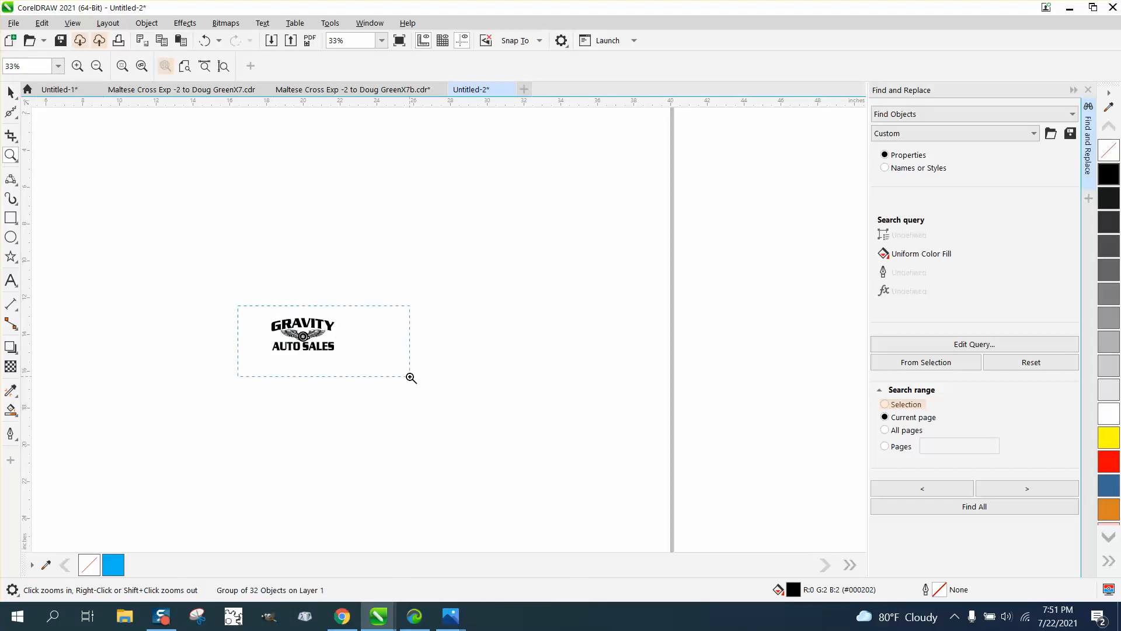
left_click_drag(411, 378, 412, 378)
Step: Draw a trial rectangle enclosing the logo and nudge it right, then back left
left_click(10, 218)
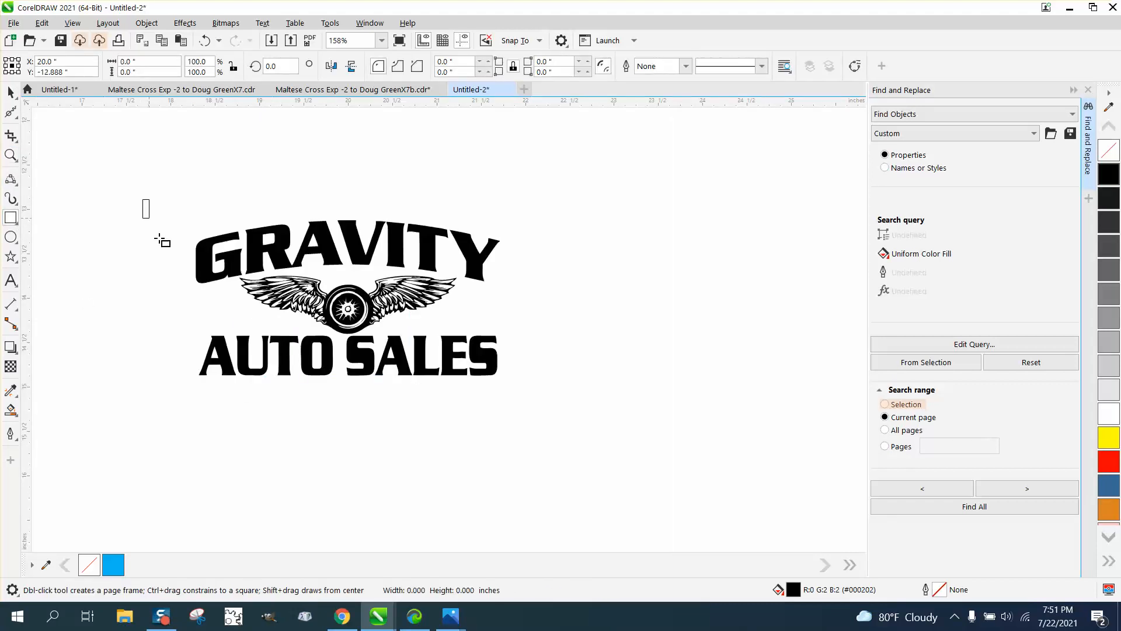
left_click_drag(147, 196, 549, 400)
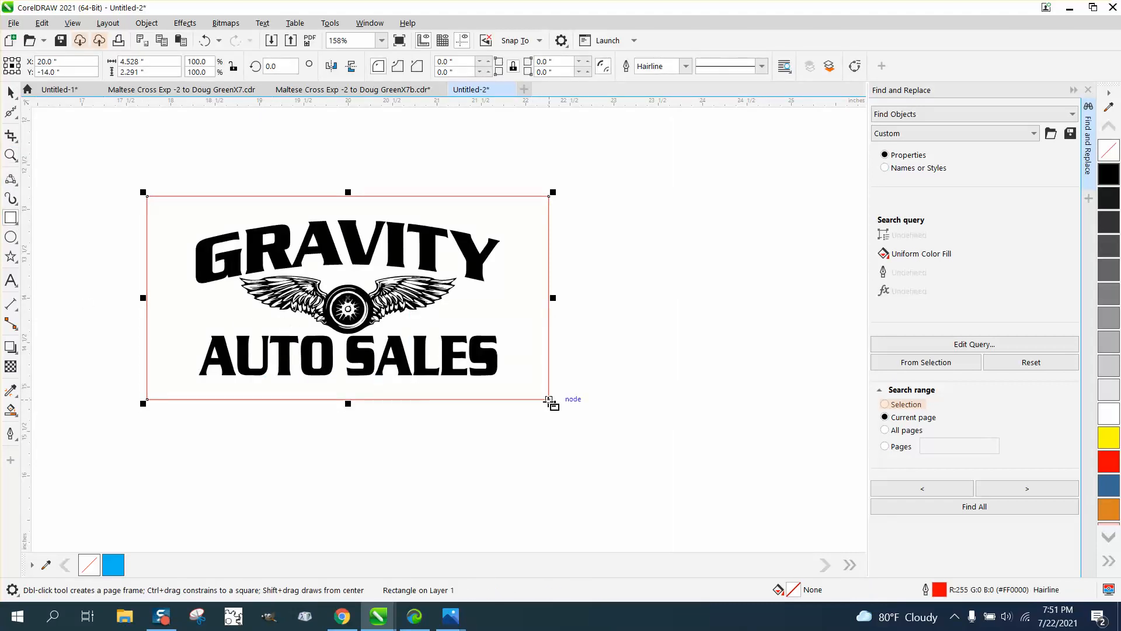
key("Right")
key("Left")
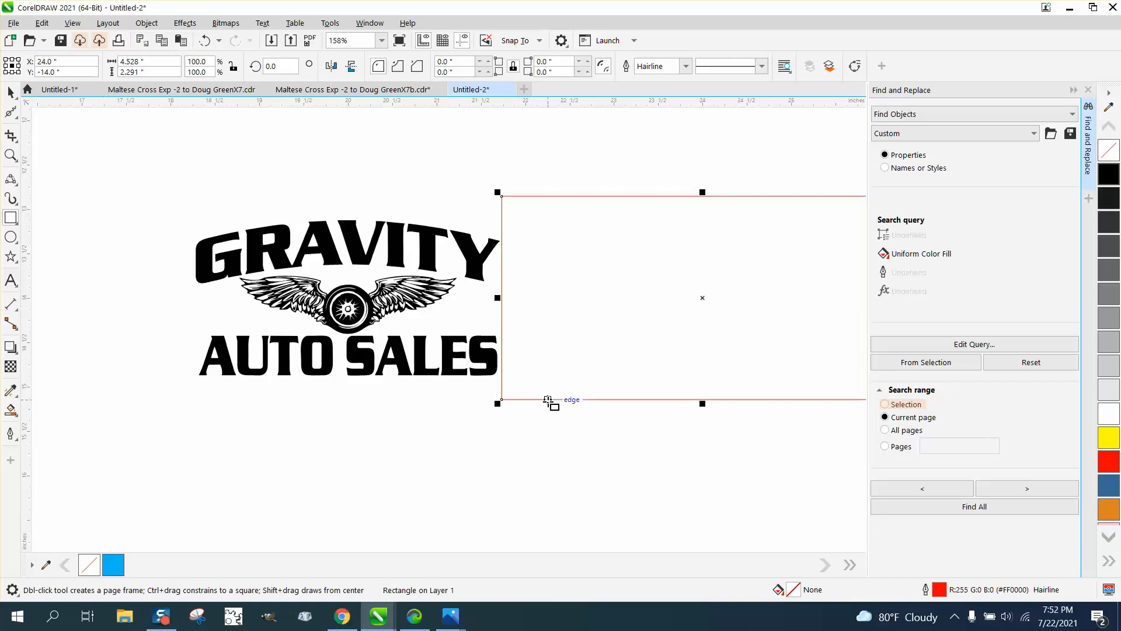
scroll(459, 359, "down", 2)
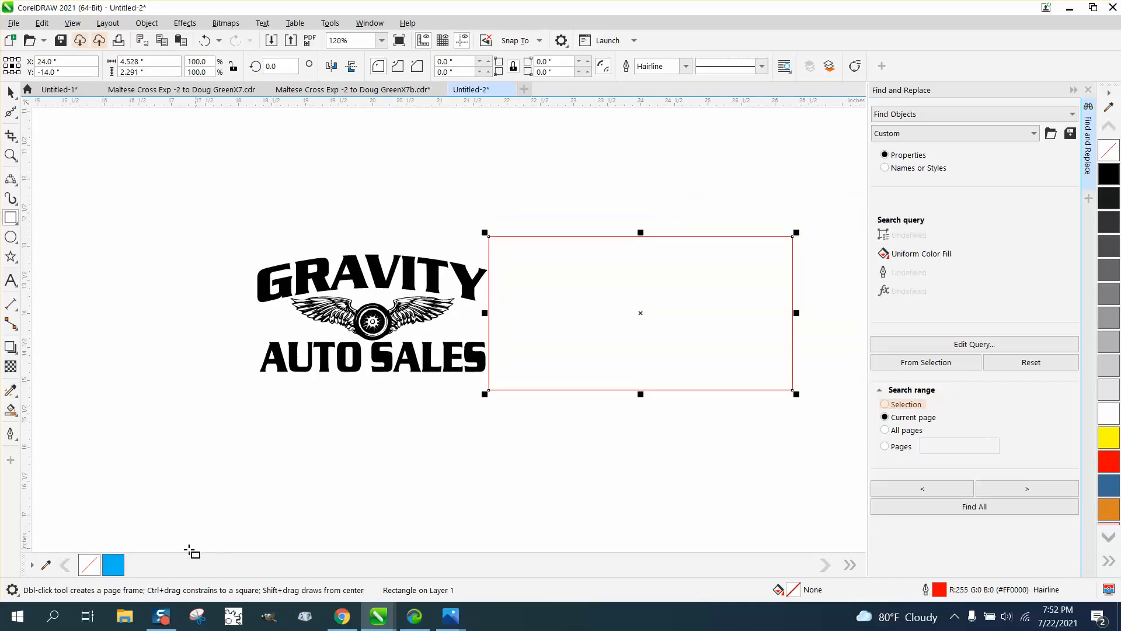
Step: Undo the rectangle moves, the rectangle itself and two earlier logo changes, then rezoom the canvas
left_click(204, 40)
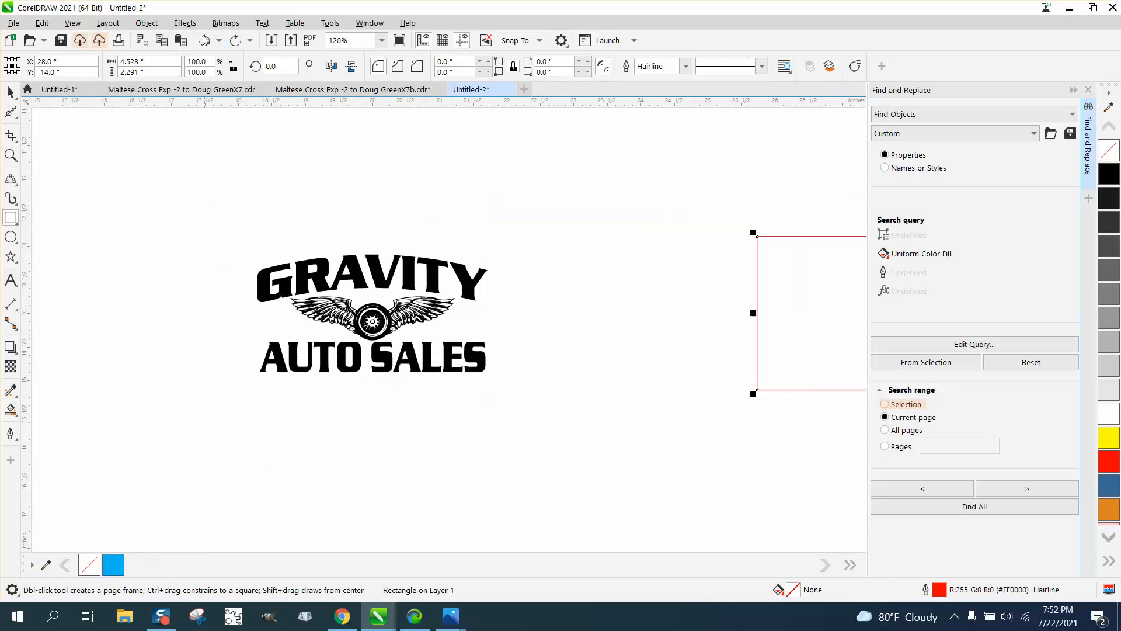
left_click(204, 40)
left_click(204, 40)
left_click(203, 38)
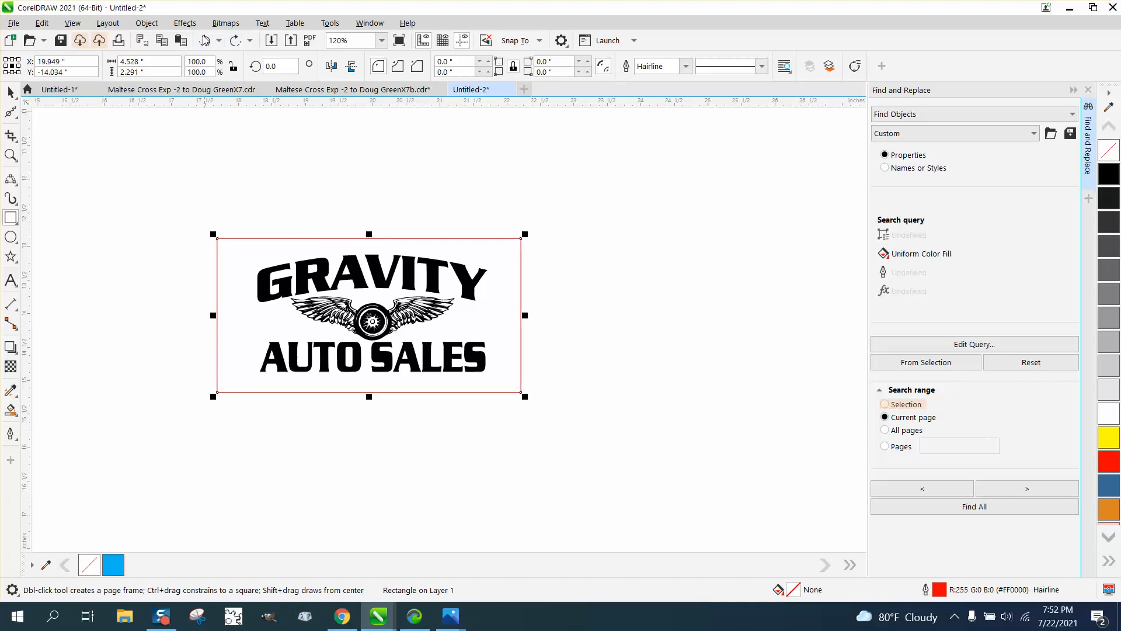
left_click(203, 39)
left_click(203, 38)
left_click(203, 39)
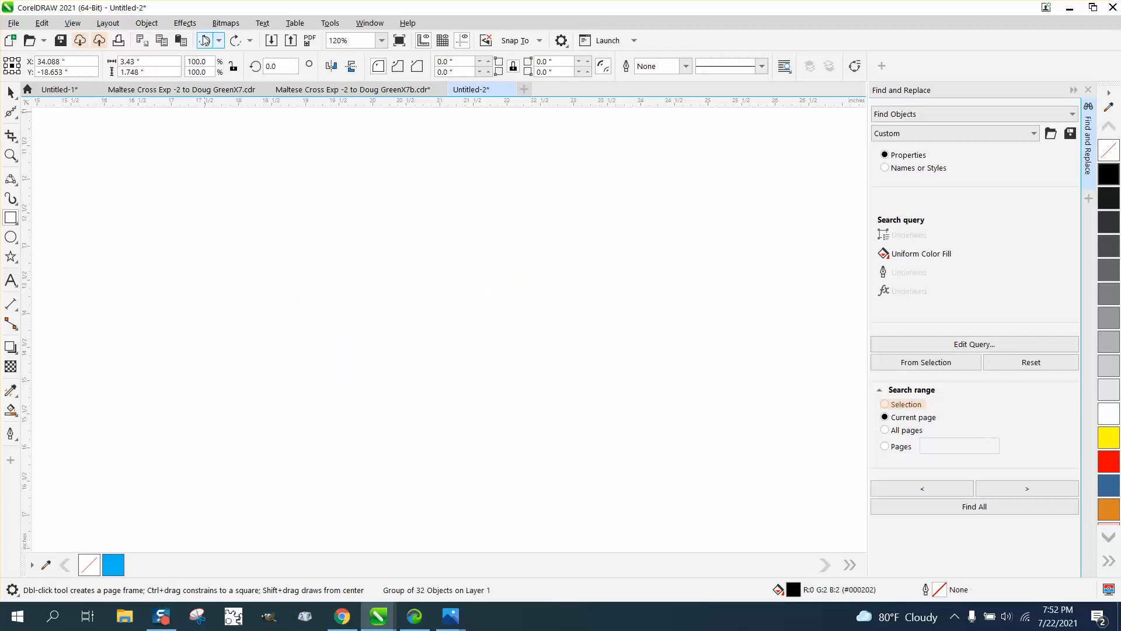
scroll(415, 226, "down", 1)
scroll(415, 226, "down", 3)
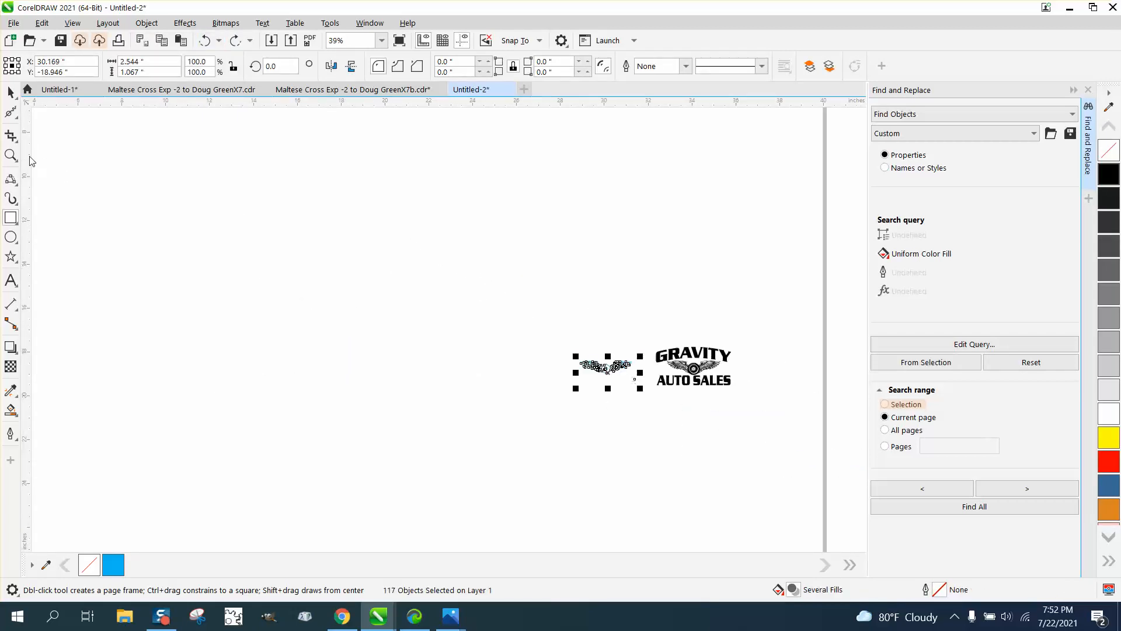
left_click(12, 155)
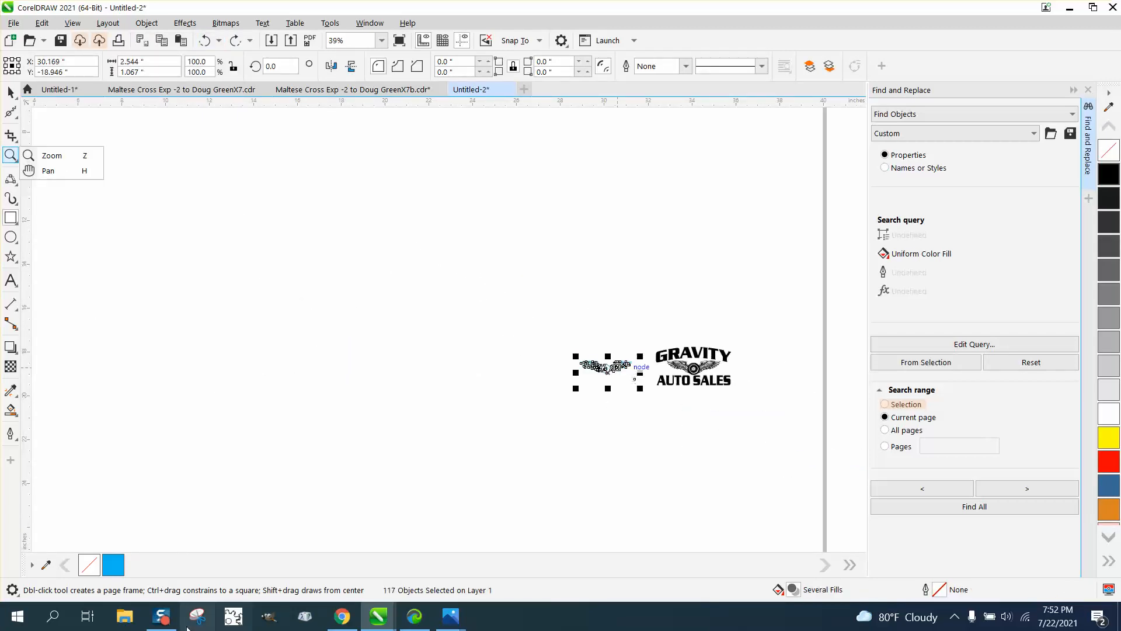
left_click(70, 157)
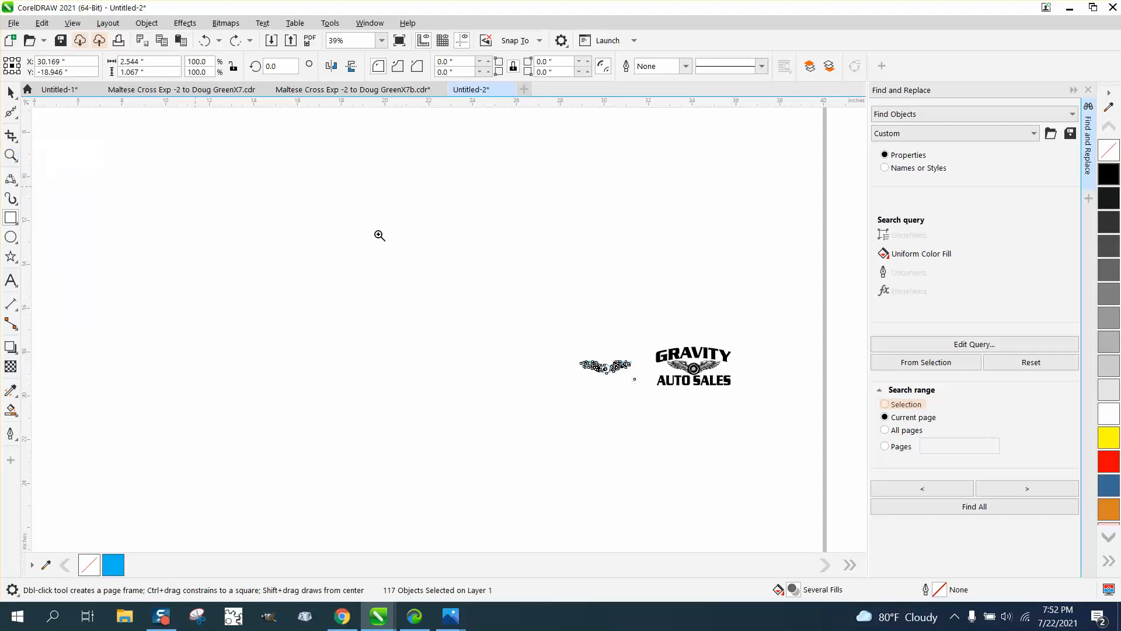
Step: Zoom in to inspect the blue wing, then draw a rectangle around the GRAVITY AUTO SALES logo
left_click_drag(602, 326, 741, 431)
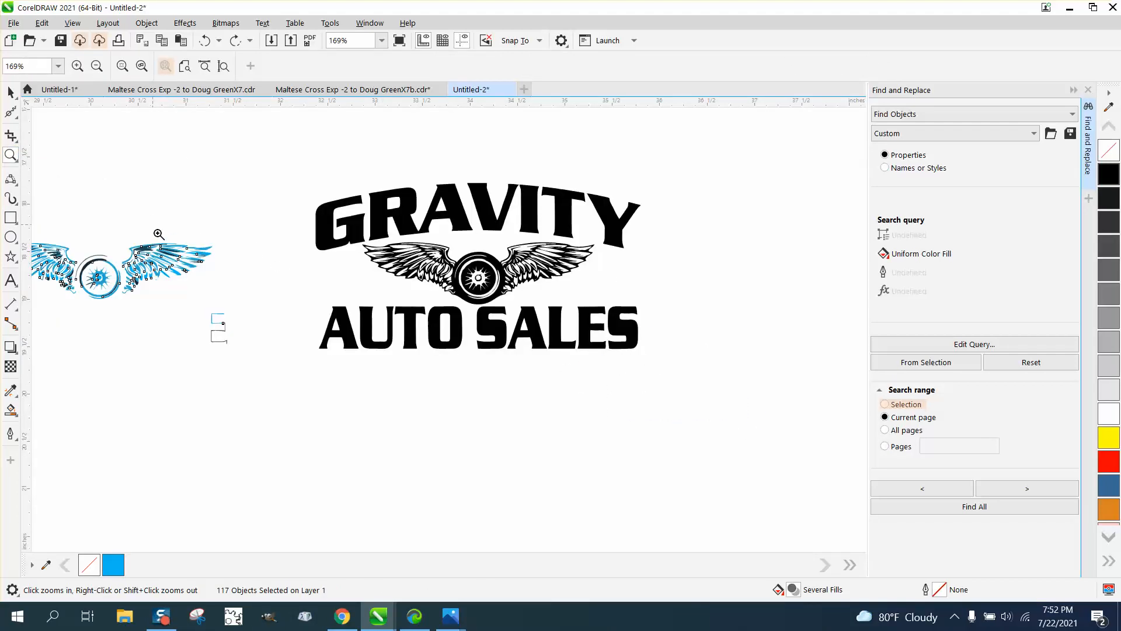
left_click_drag(158, 234, 289, 299)
scroll(315, 265, "down", 5)
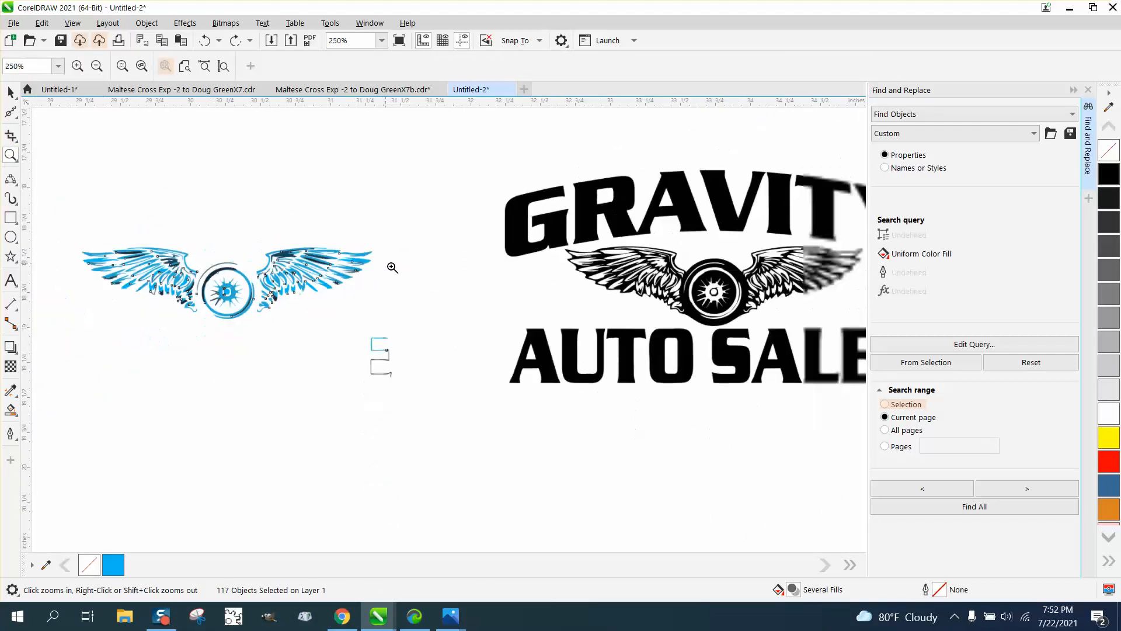
left_click(10, 92)
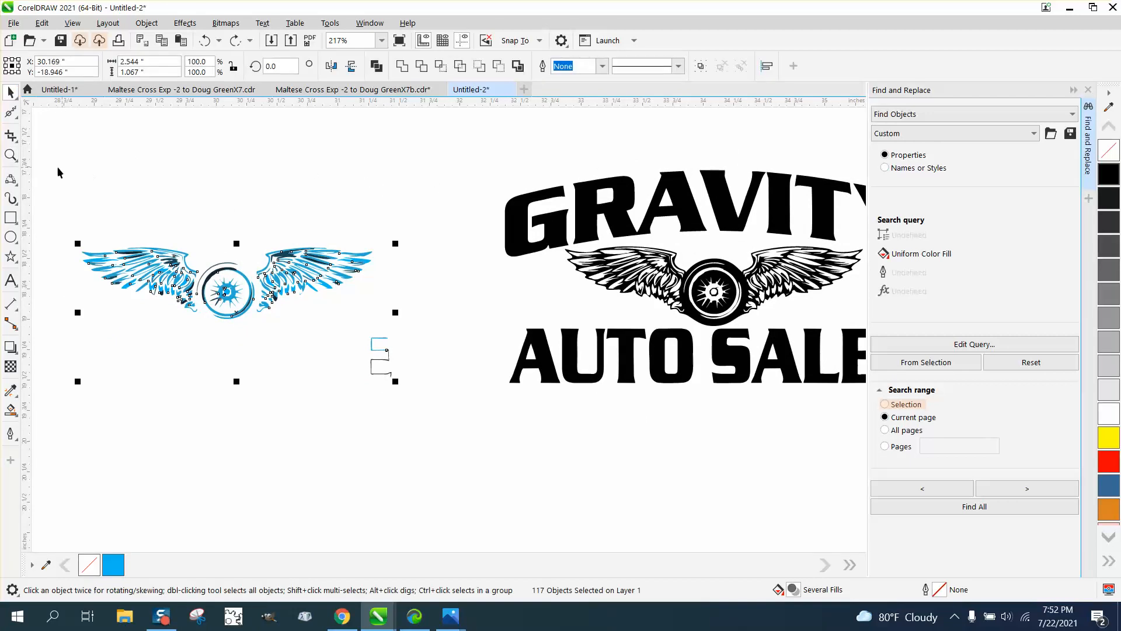
left_click(11, 217)
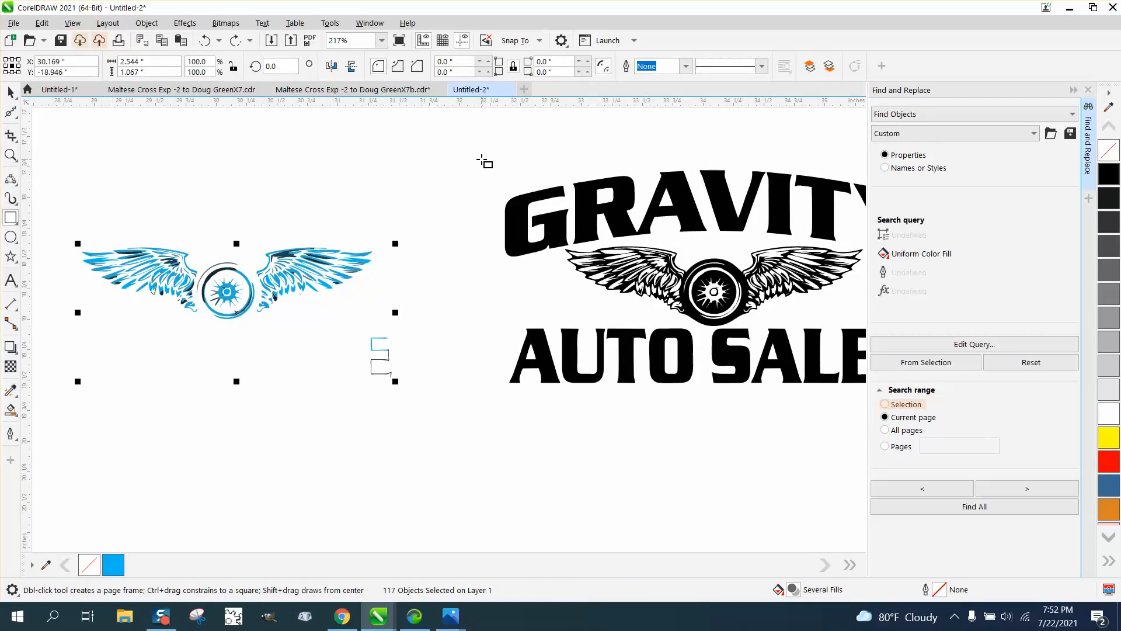
scroll(484, 162, "down", 2)
left_click_drag(478, 167, 836, 347)
Step: Stretch the rectangle's top edge up slightly and nudge it down and left below the logo
left_click_drag(656, 167, 656, 153)
key("Down")
key("Left")
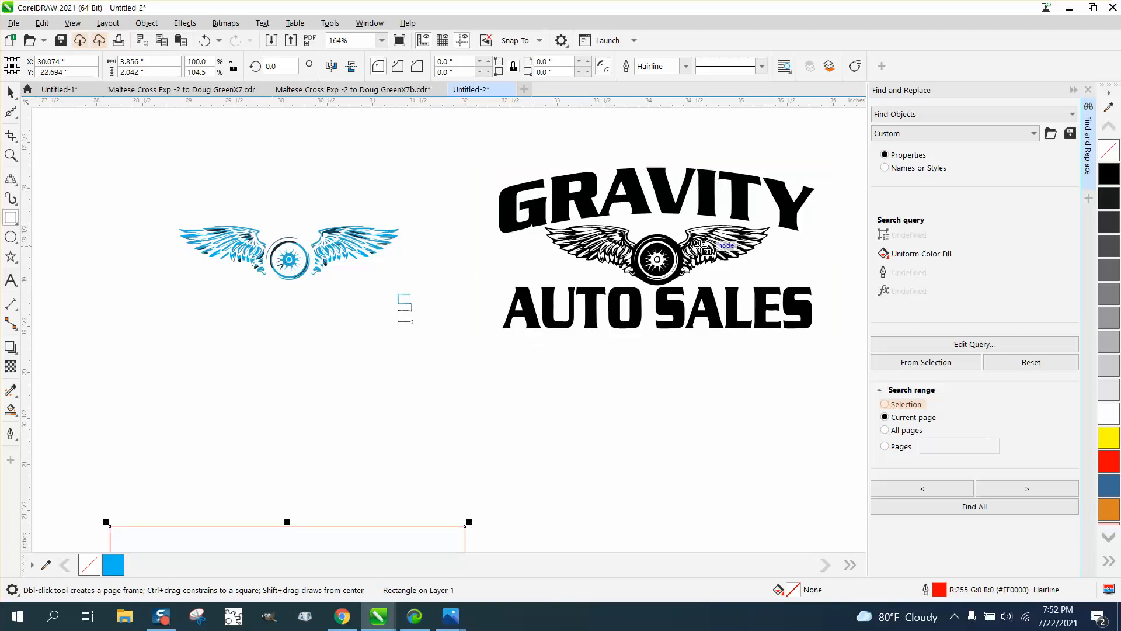
scroll(659, 247, "down", 3)
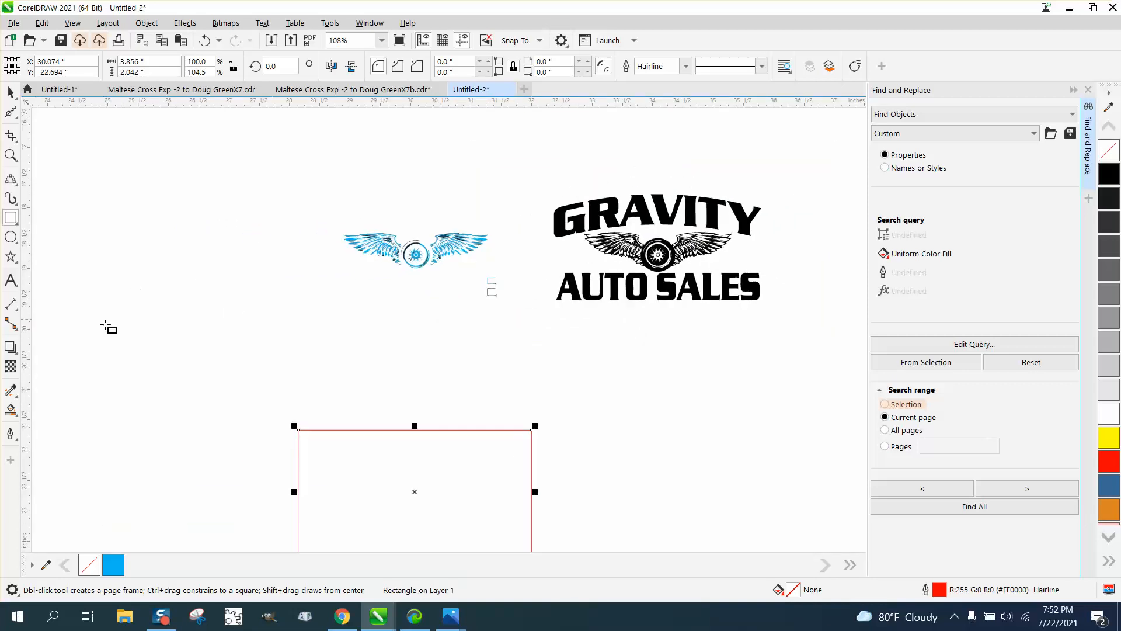
left_click(18, 419)
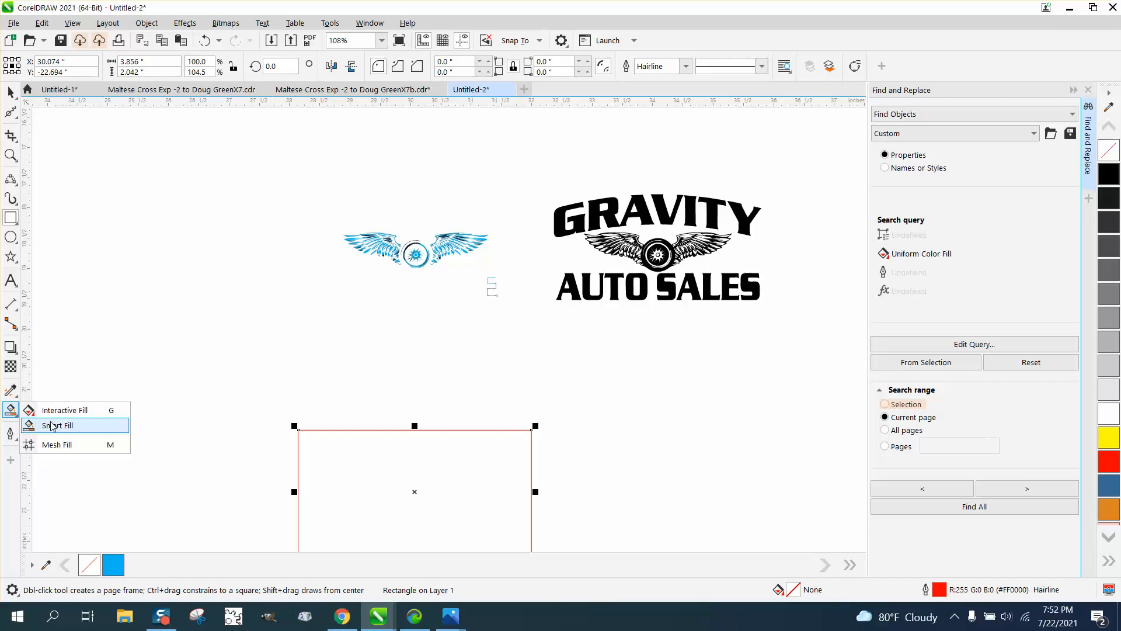
Step: Smart Fill the rectangle blue (#0189F4), move it onto the logo, and send it to back of page
left_click(54, 424)
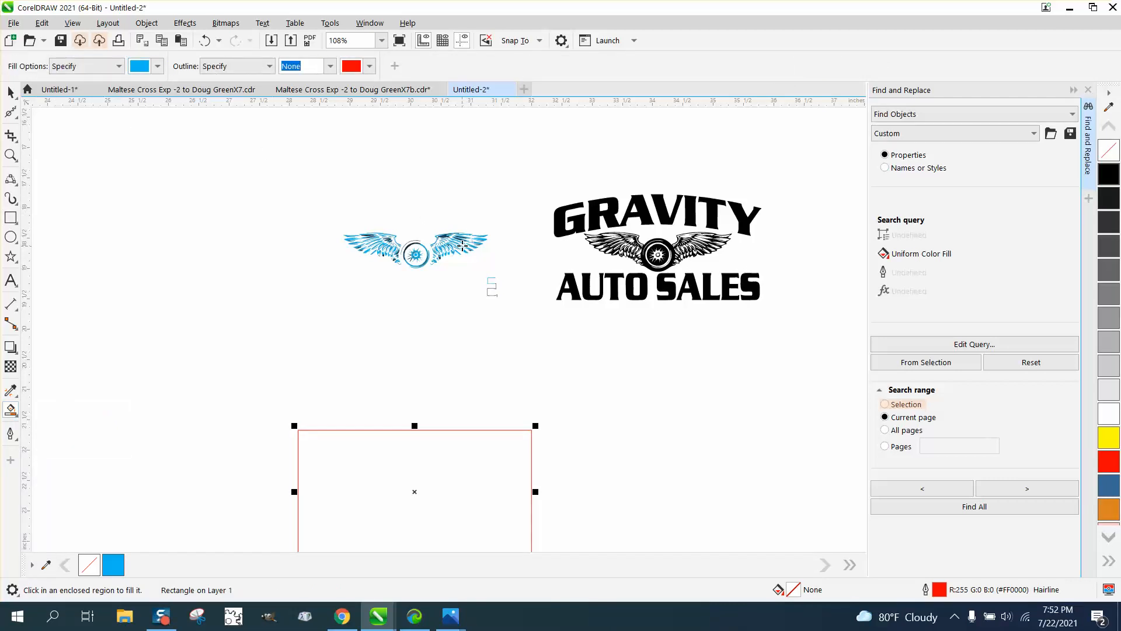
left_click(427, 513)
key("Right")
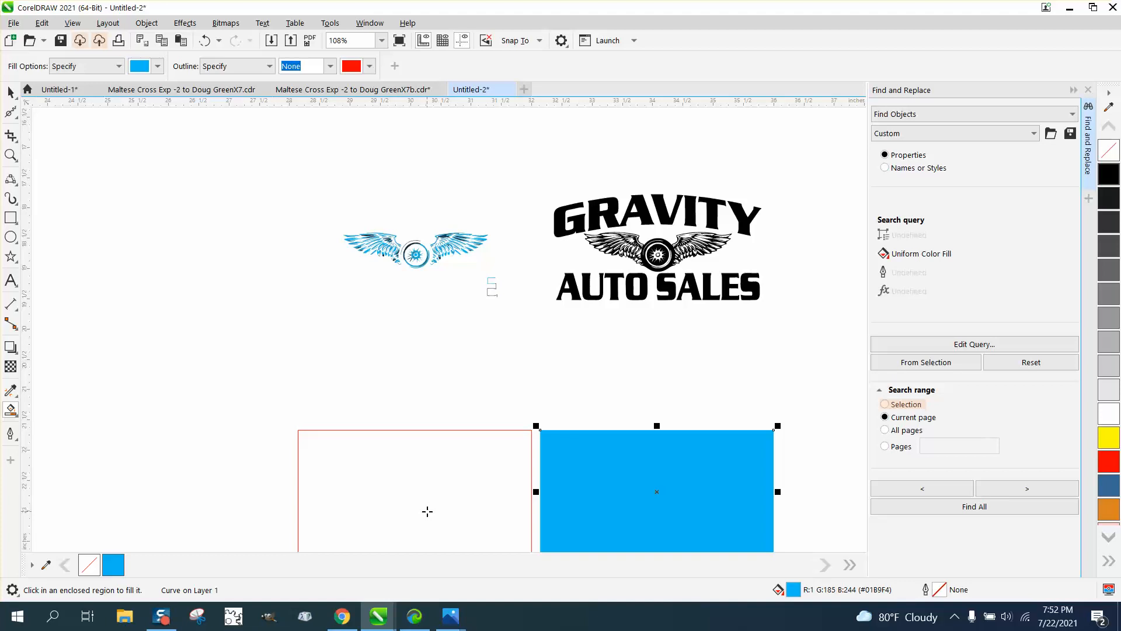
key("Up")
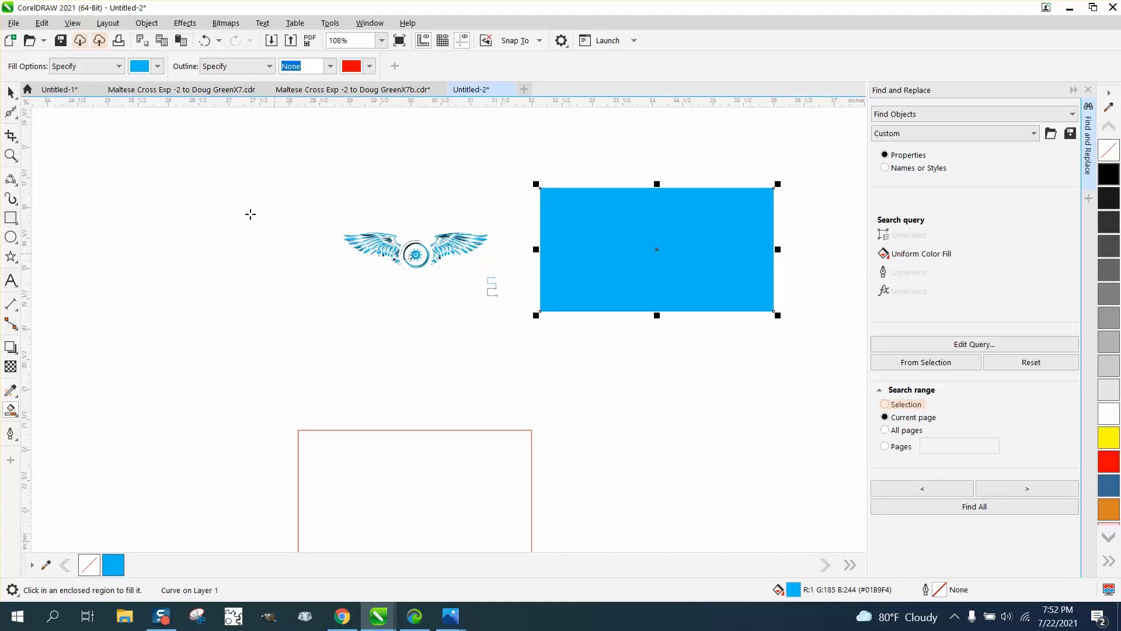
left_click(146, 23)
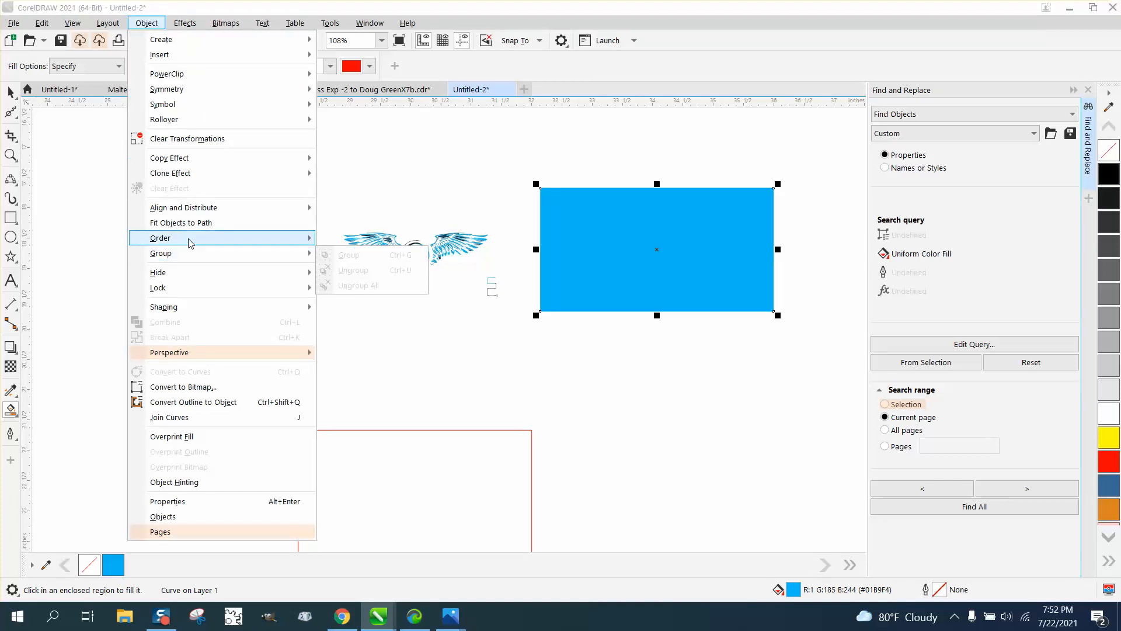
mouse_move(251, 238)
left_click(368, 255)
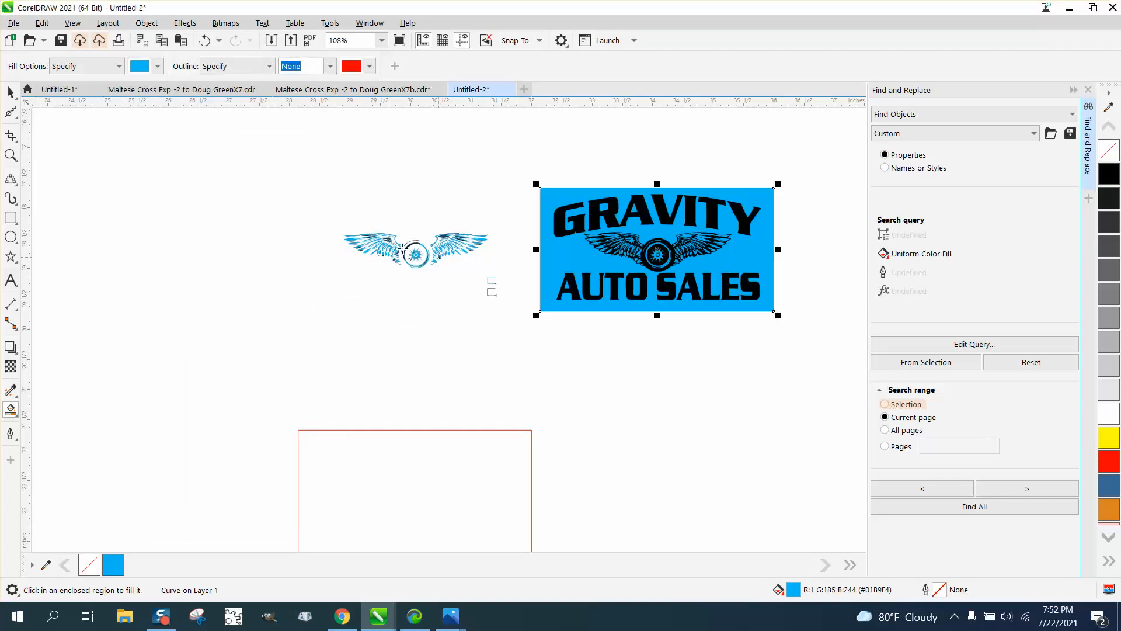
left_click(11, 154)
left_click_drag(541, 196, 781, 347)
left_click_drag(420, 271, 630, 353)
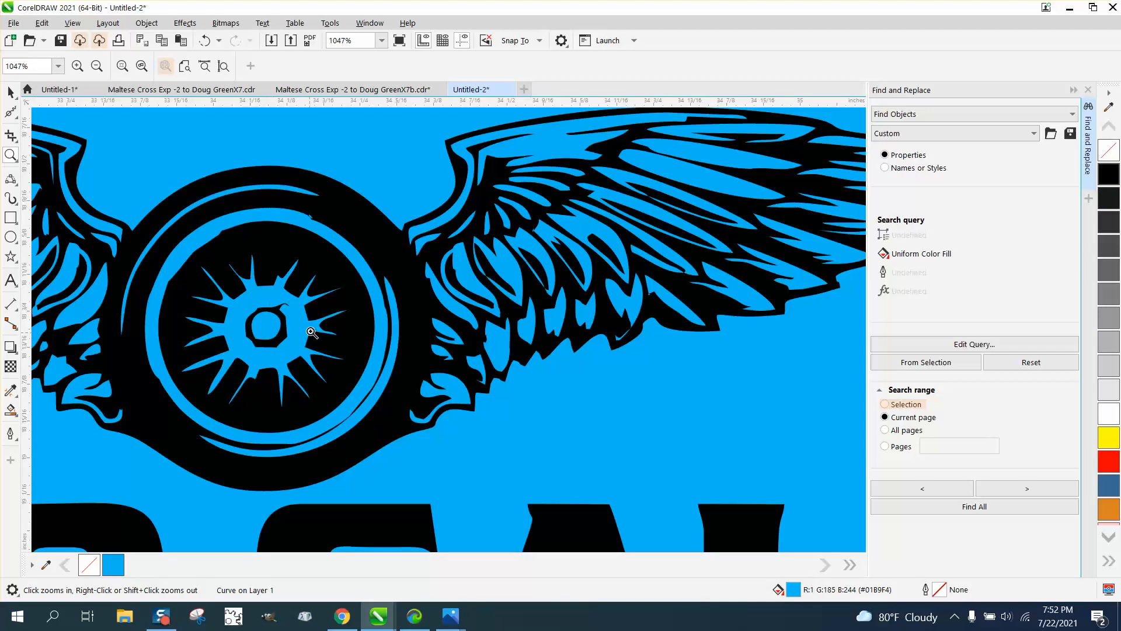
scroll(350, 275, "down", 2)
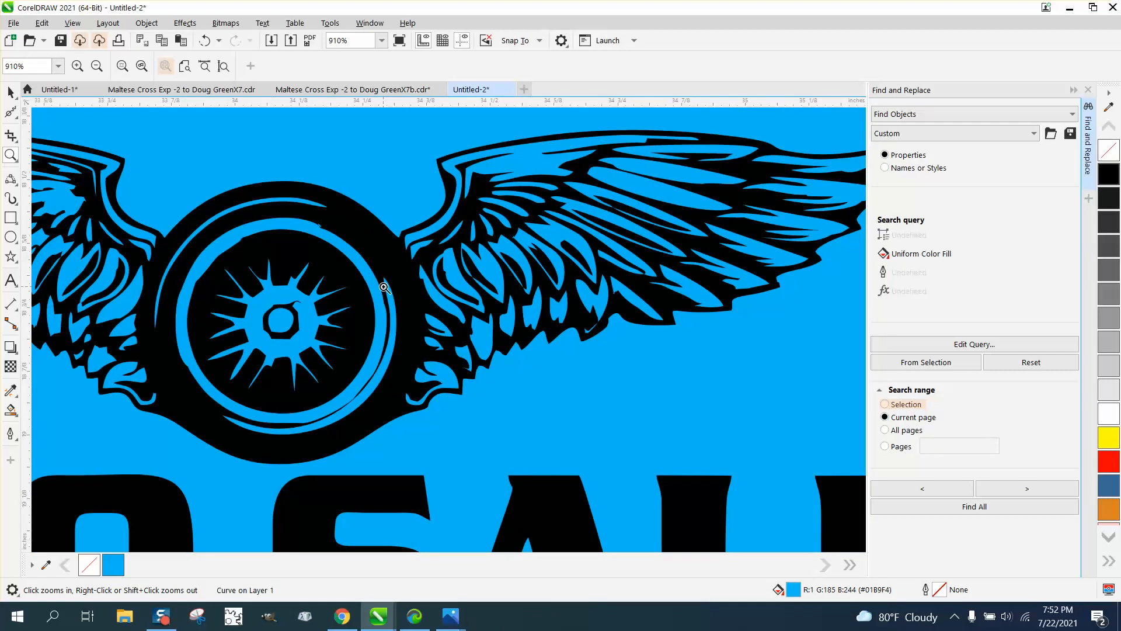
scroll(392, 290, "down", 2)
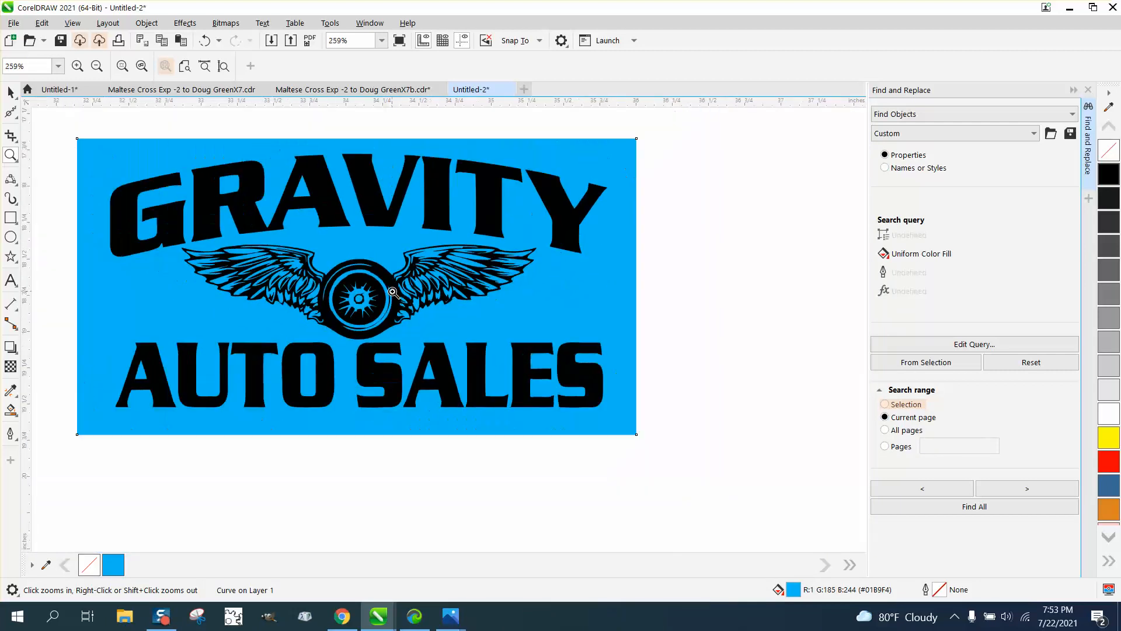